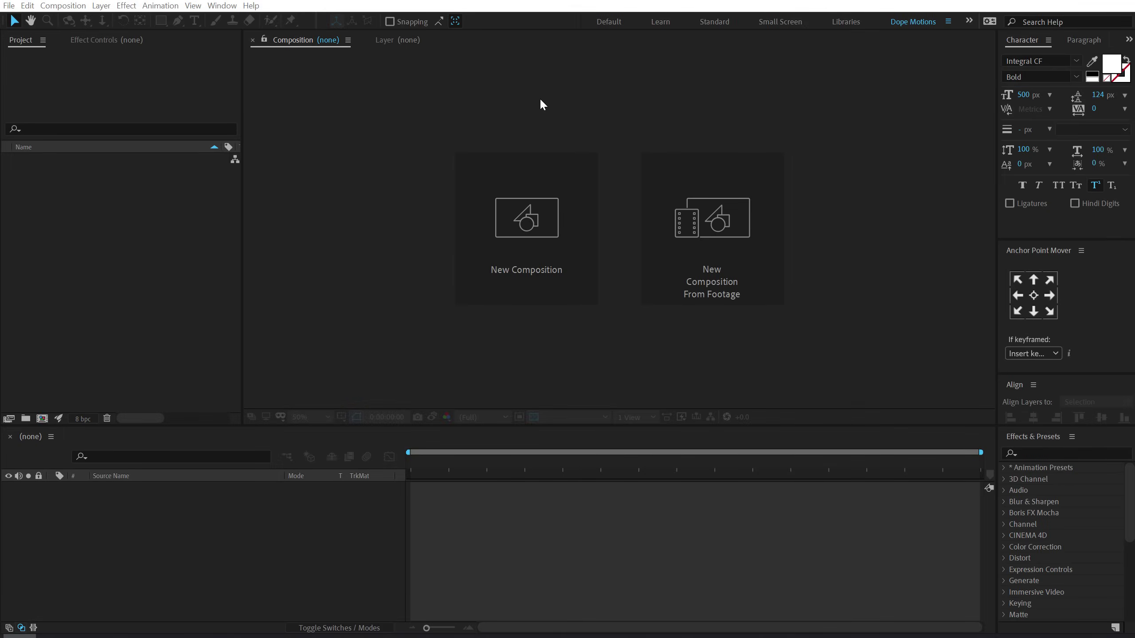
Step: Create a 1920×1080, 30 fps, 10-second composition named Render
left_click(524, 244)
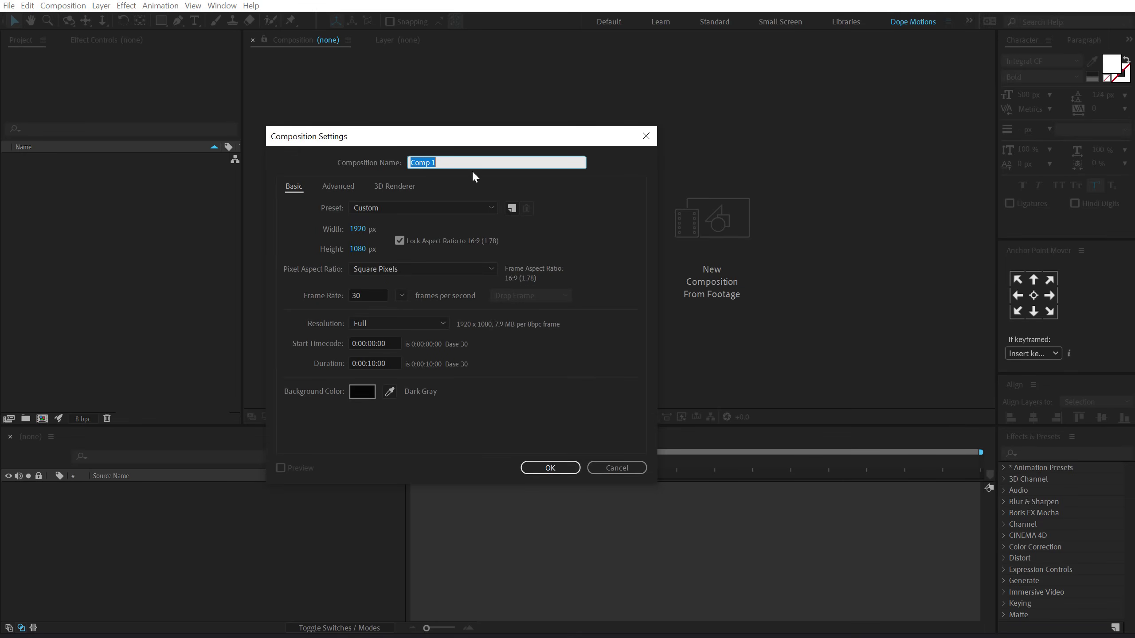
type("Render")
left_click(541, 468)
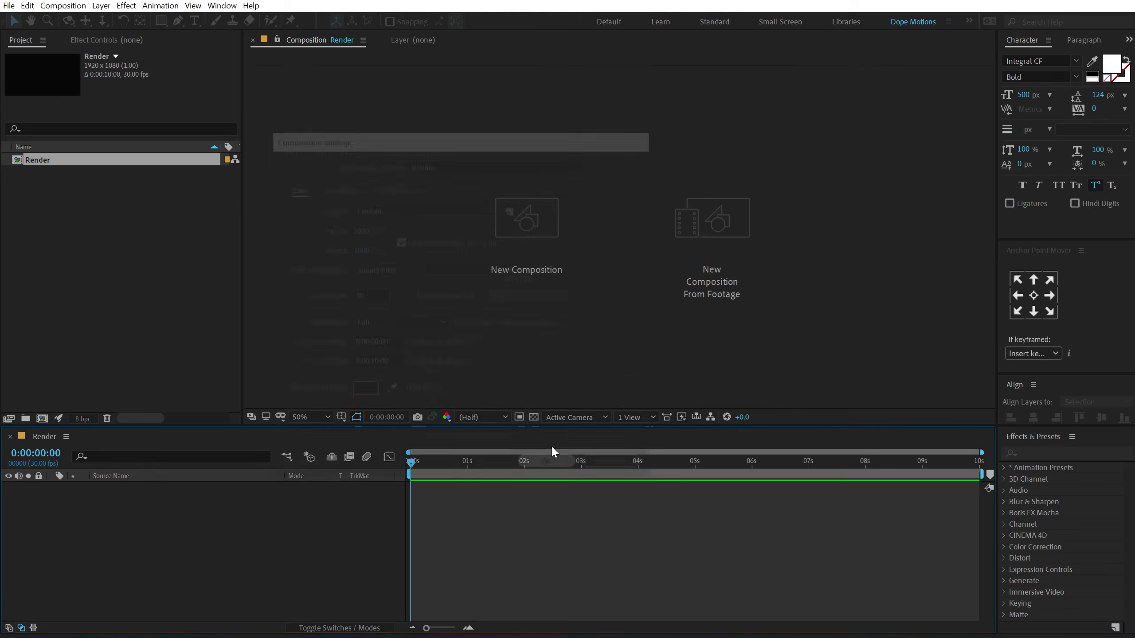
Step: Create a second matching composition named Logo
left_click(42, 418)
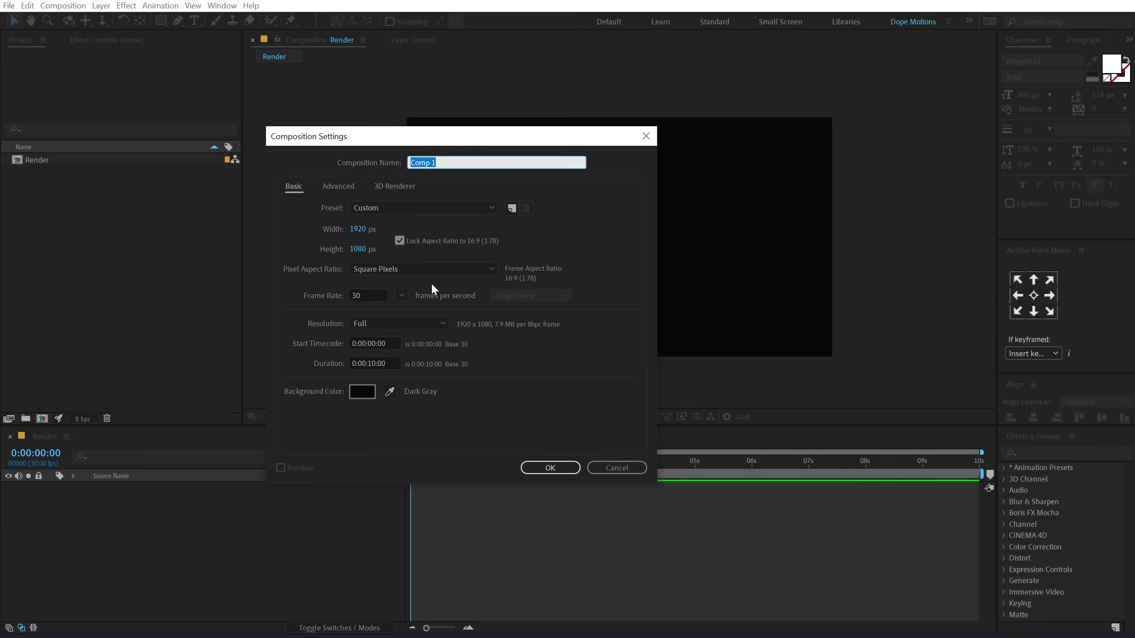
type("Logo")
left_click(549, 468)
Step: Add a white text layer reading 'zap.' to the Logo composition
key("ctrl+t")
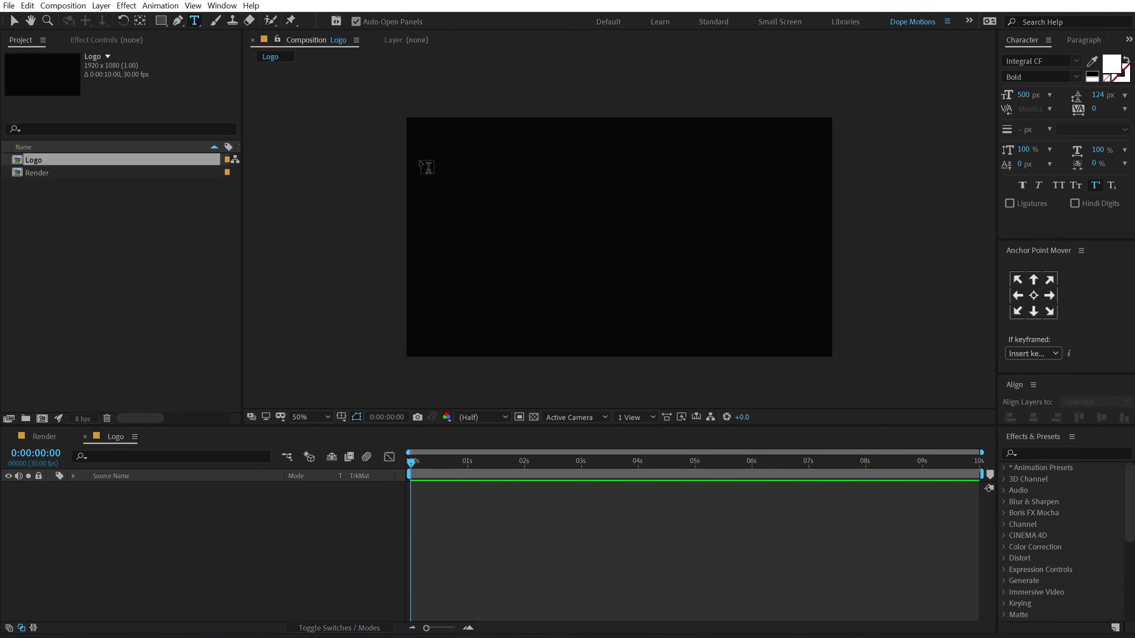
left_click(559, 241)
type("zap.")
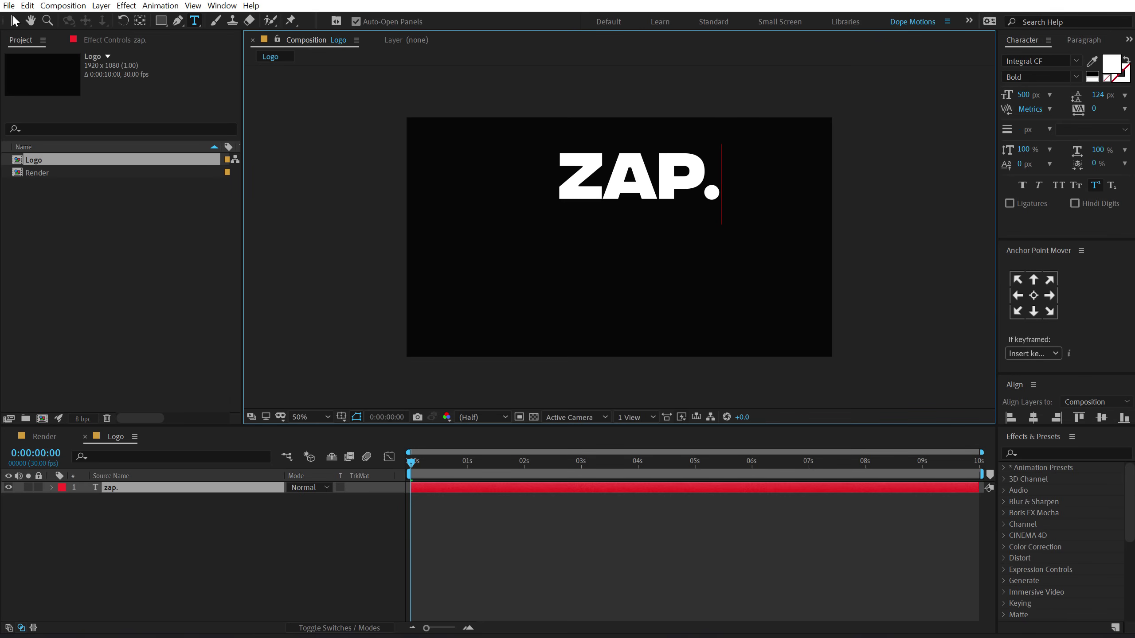
left_click(14, 20)
Step: Centre the zap. text horizontally and vertically in the frame
left_click(1033, 417)
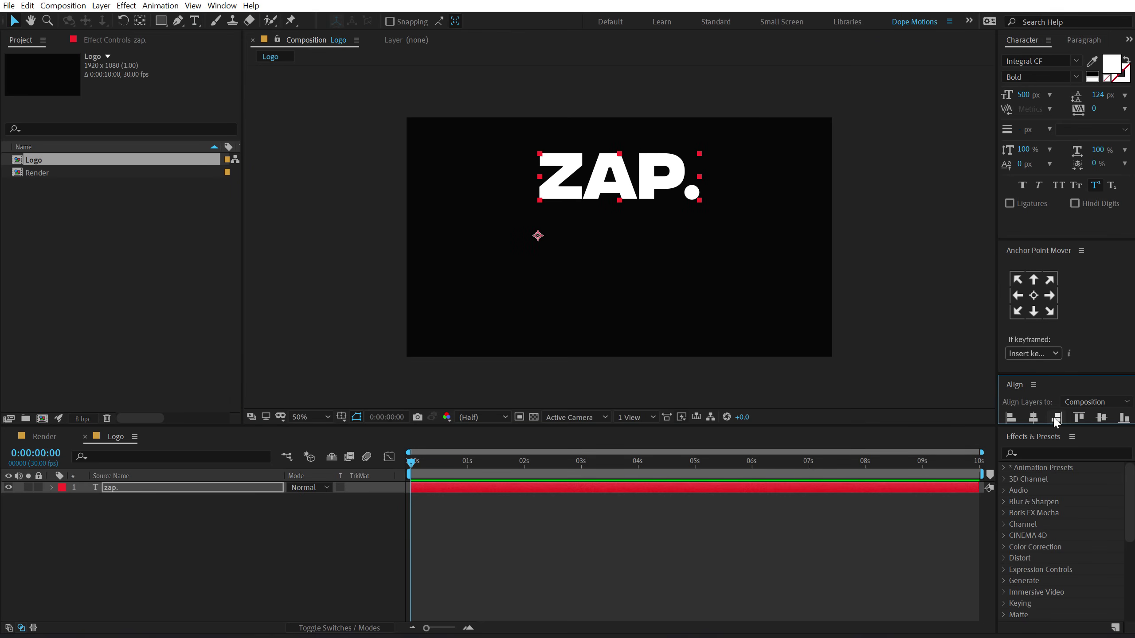
left_click(1101, 417)
left_click(242, 549)
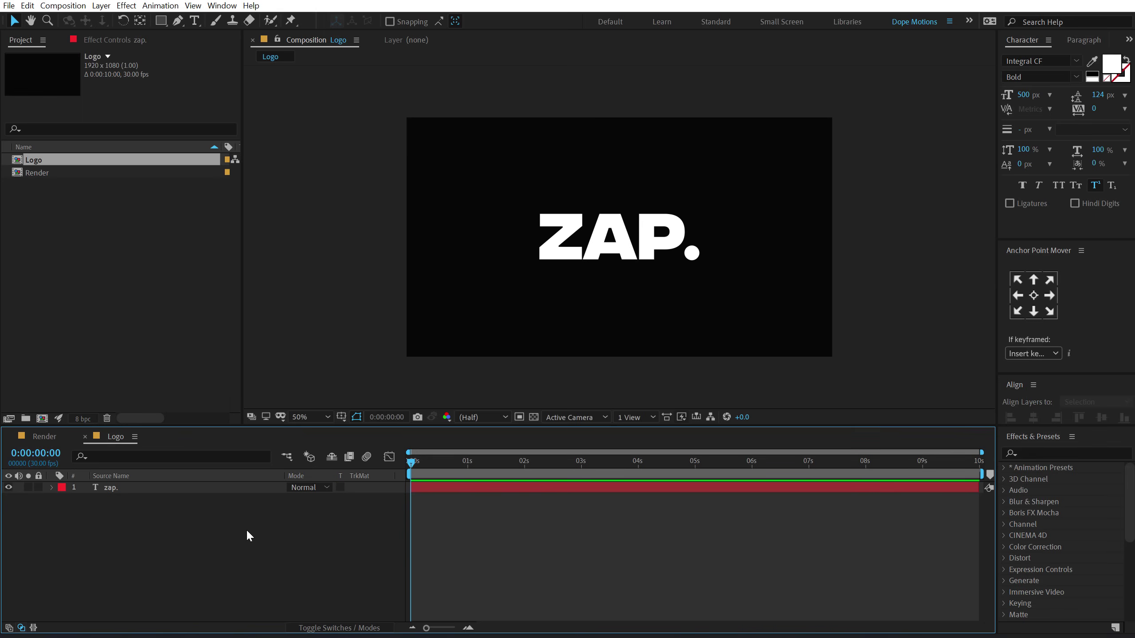
left_click(94, 392)
left_click(43, 420)
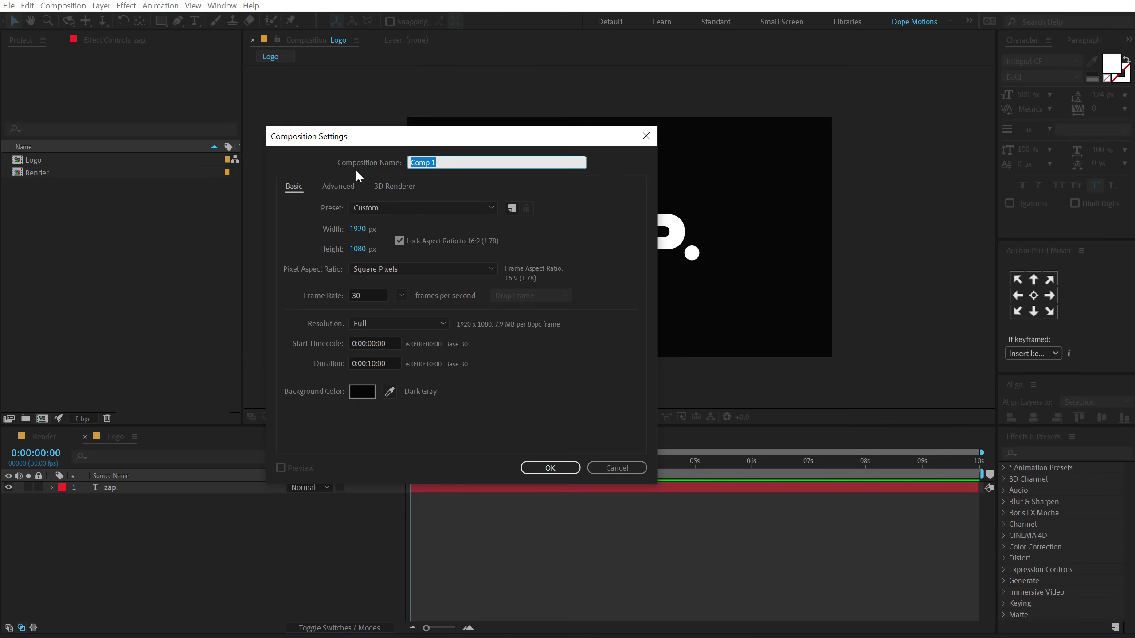
Step: Name the new composition Lines and add a black solid named Fractal
type("Lines")
key("Return")
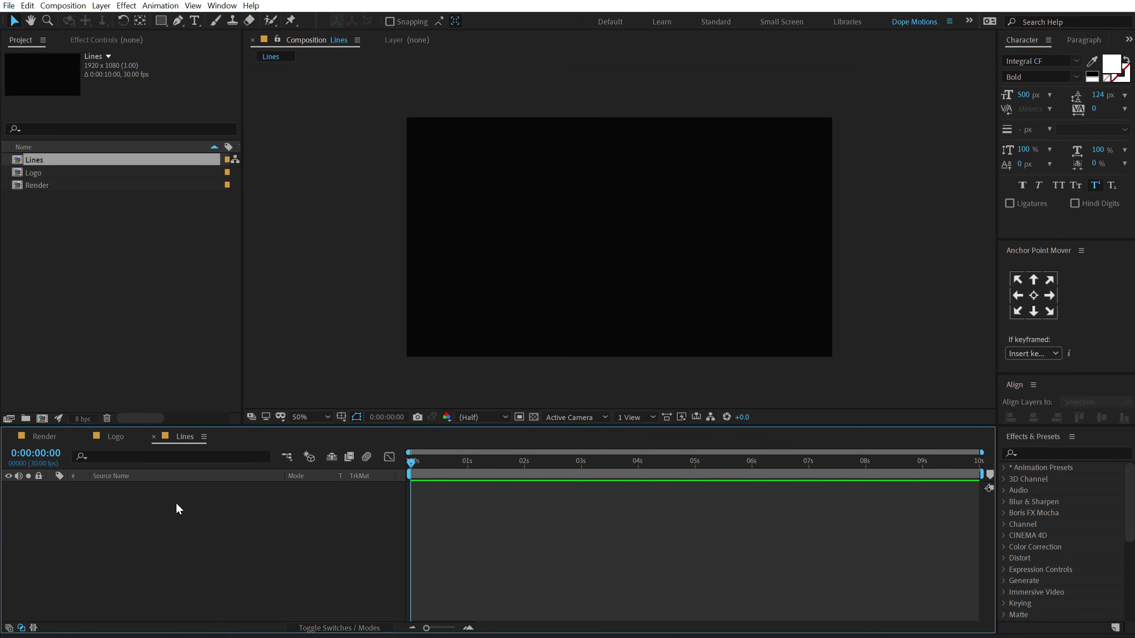
key("ctrl+y")
type("Fractal")
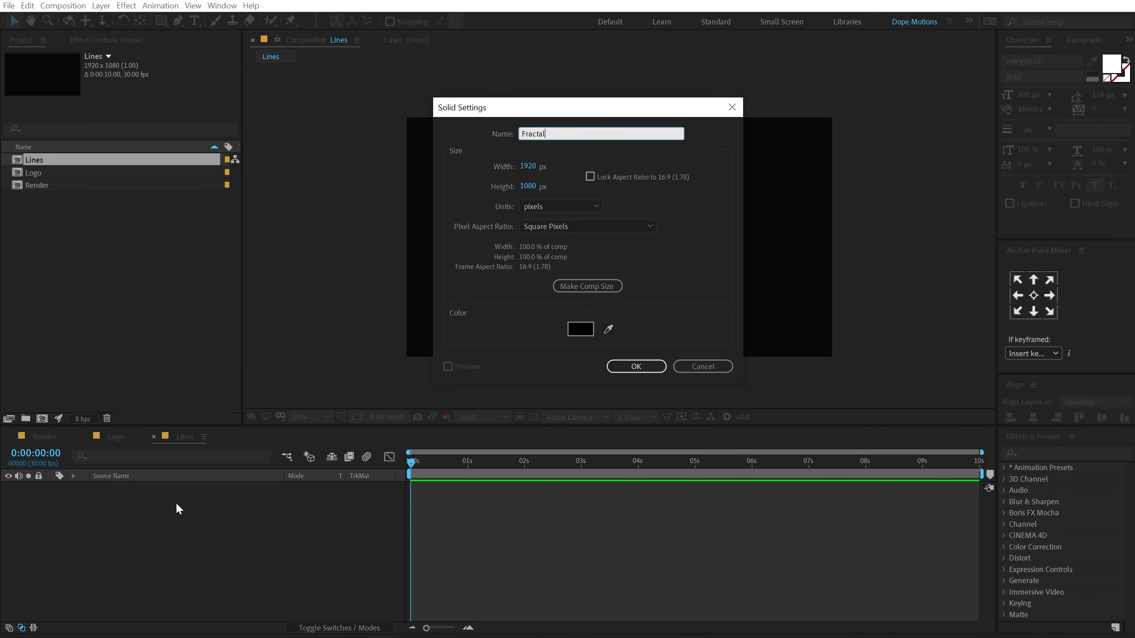
key("Return")
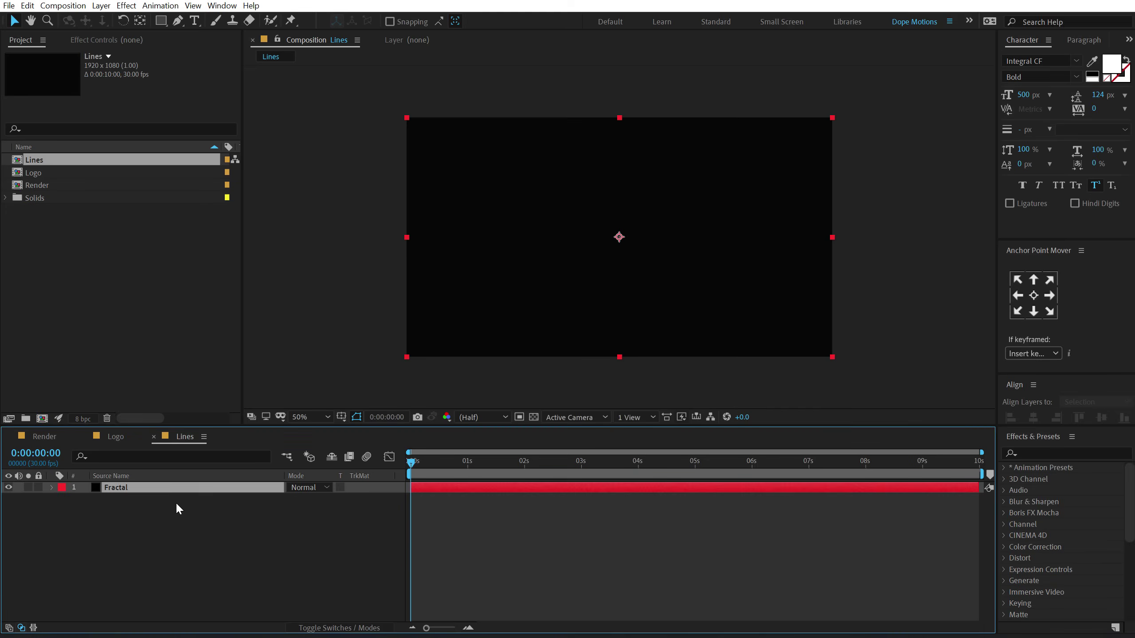
Step: Apply the Fractal Noise effect to the Fractal solid
left_click(1055, 455)
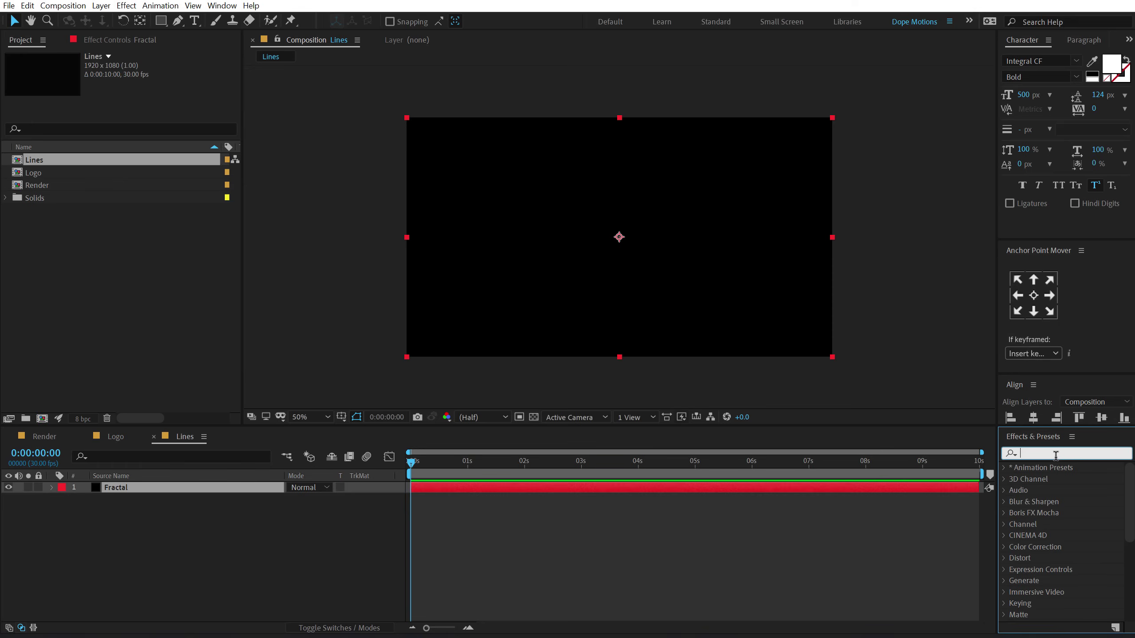
type("fra")
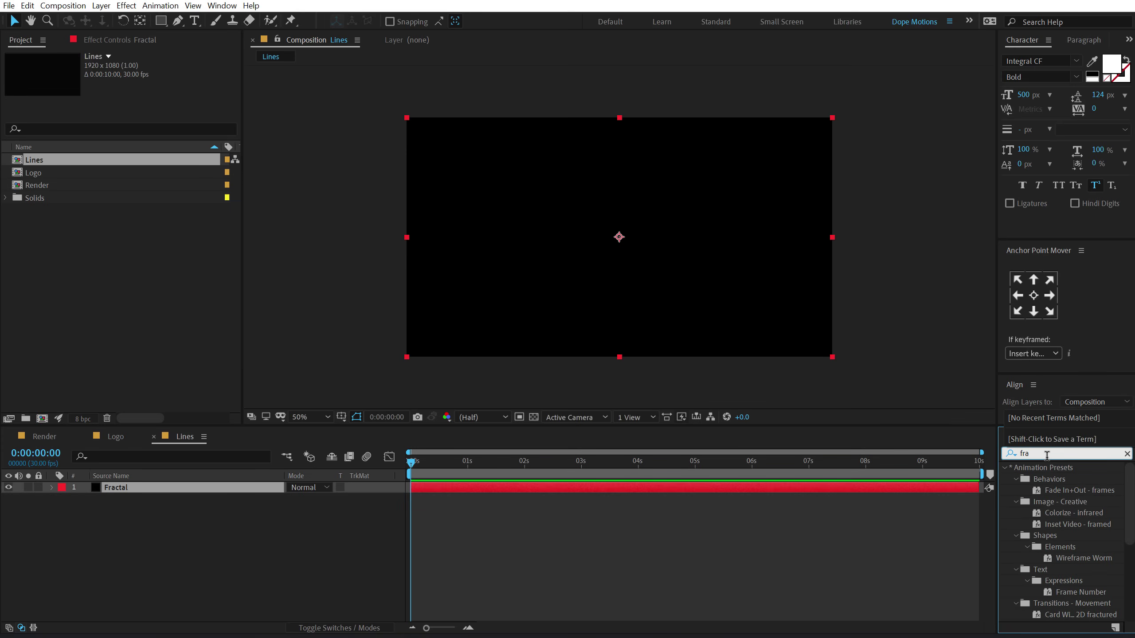
type("c")
left_click(1078, 557)
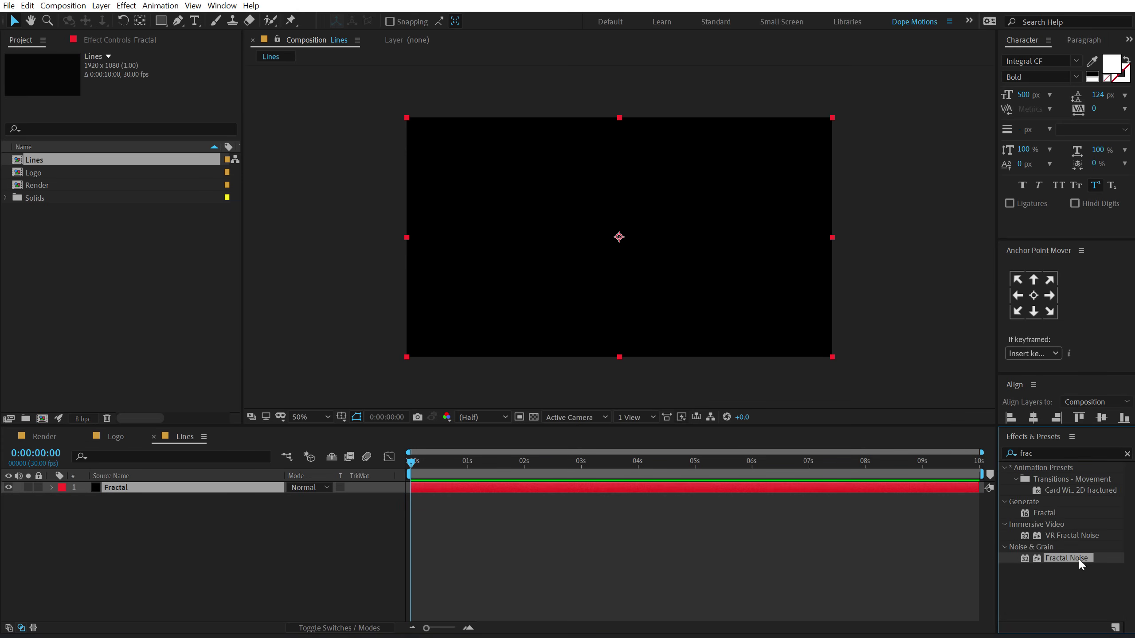
double_click(1077, 558)
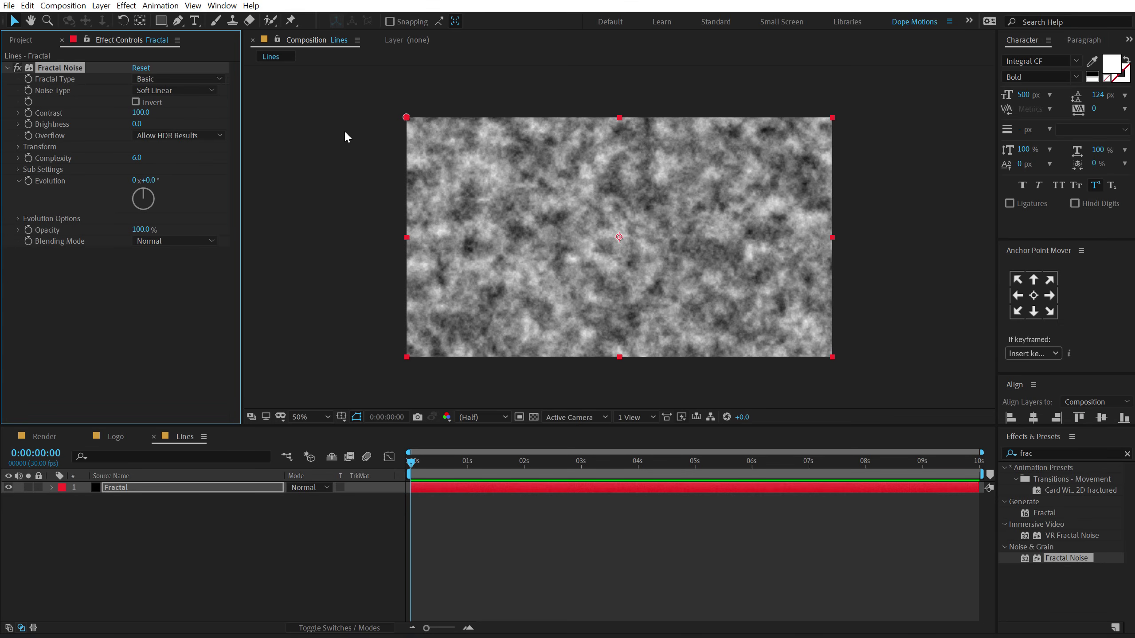
Step: Keyframe Fractal Noise at the start with Contrast 0 and Brightness -100
left_click(142, 112)
type("0")
key("Return")
left_click(141, 124)
type("-10")
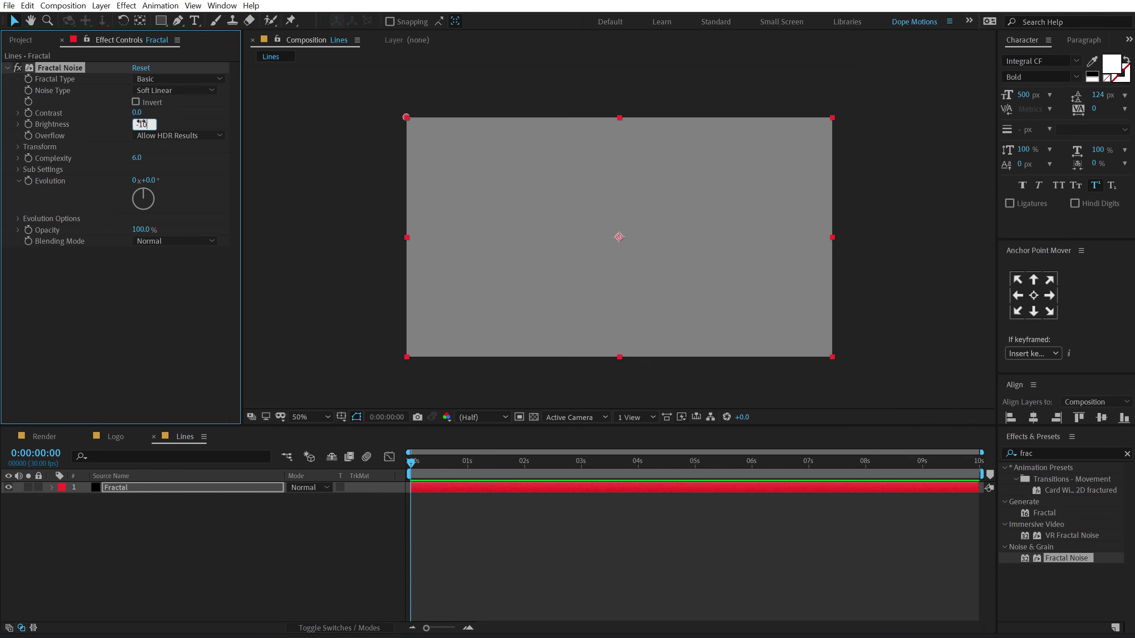
type("0")
key("Return")
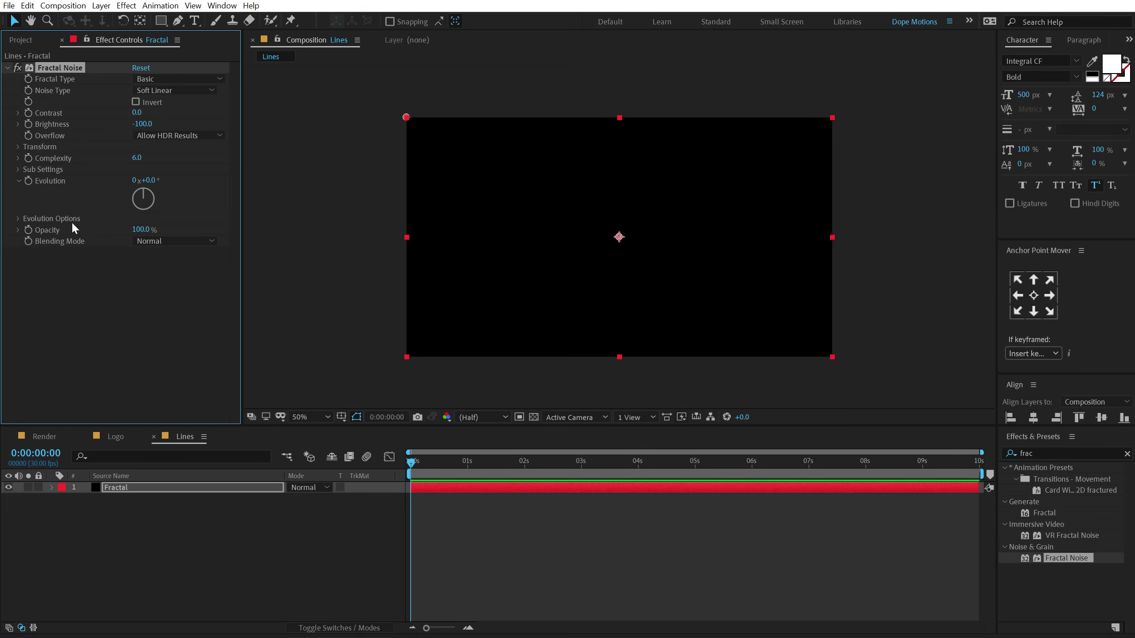
left_click(140, 492)
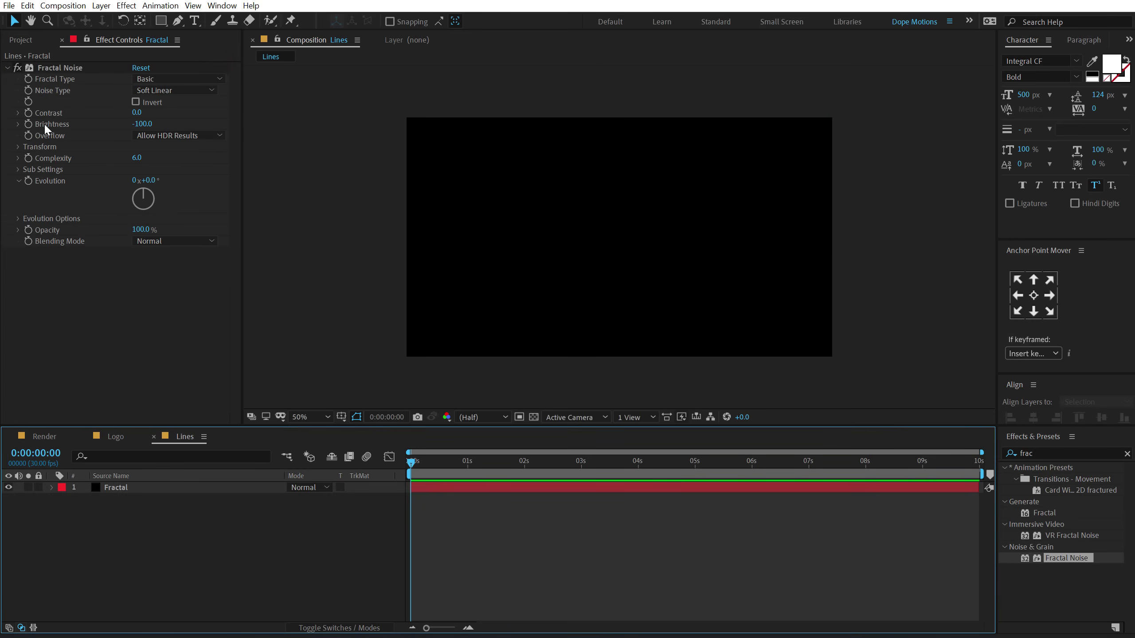
left_click(28, 113)
left_click(30, 123)
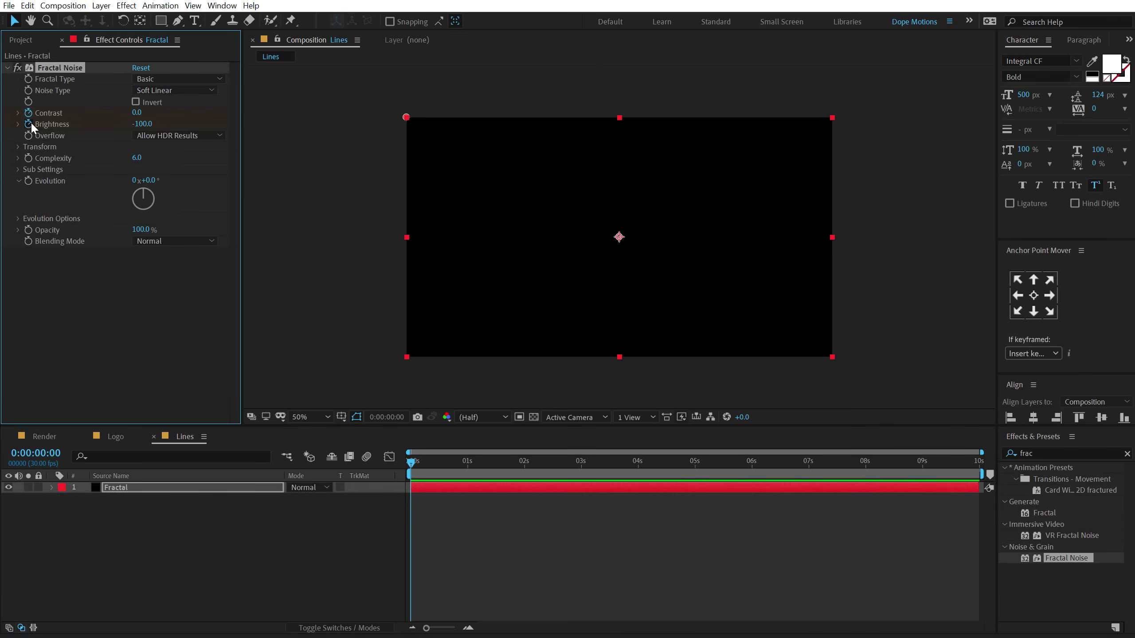
Step: At 0:00:01:15 set Contrast to 450 and Brightness to 240, then scrub back to check
left_click(496, 464)
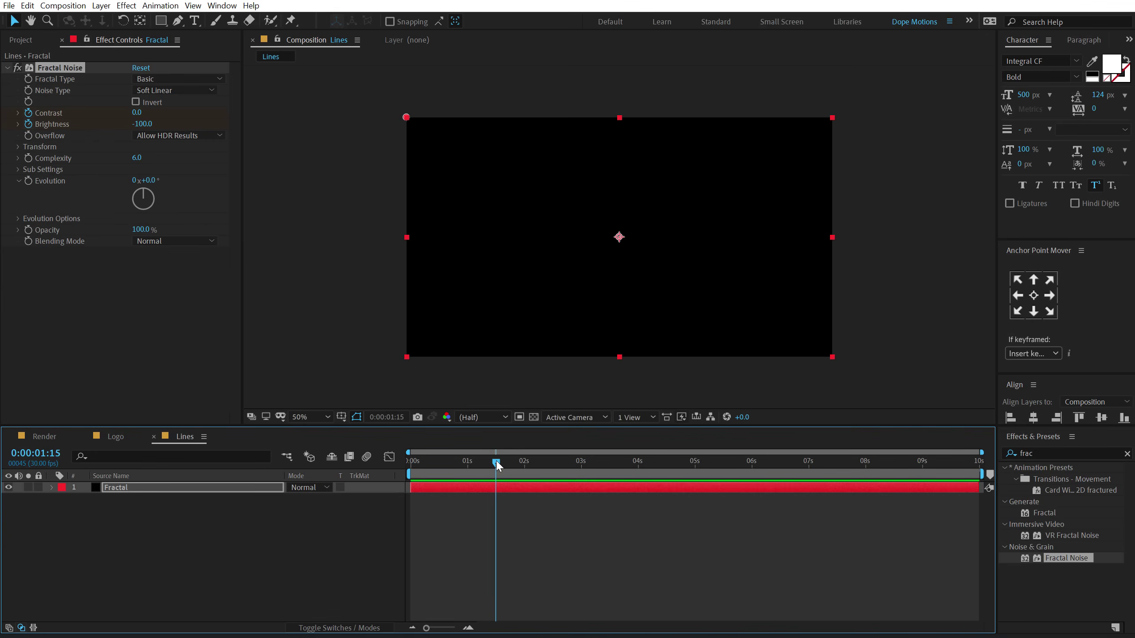
left_click(137, 112)
type("45")
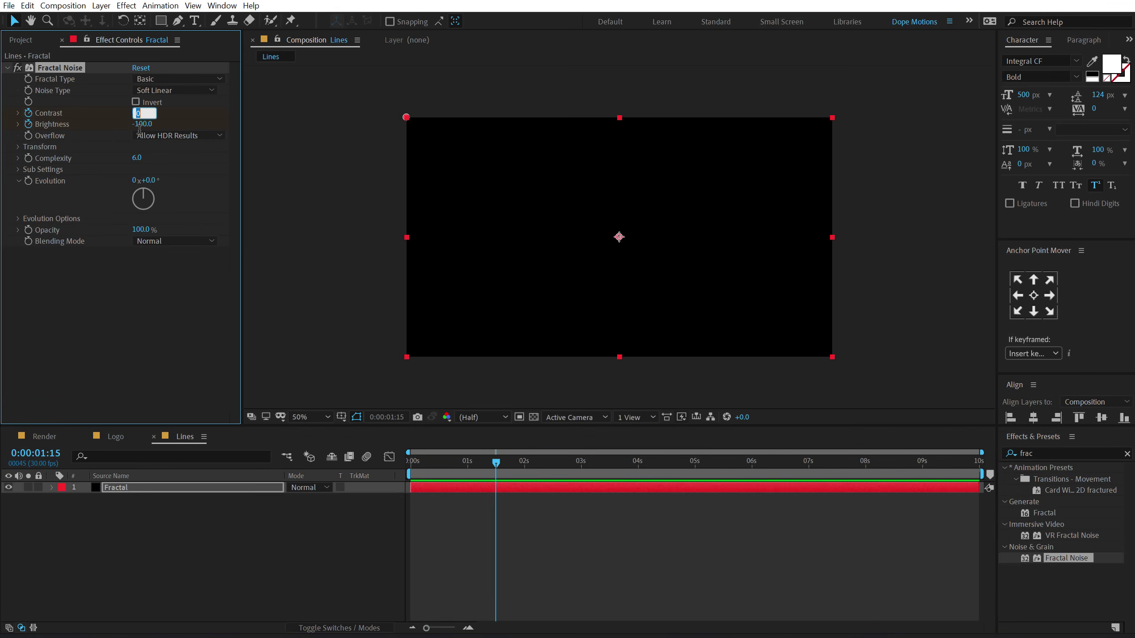
type("0")
key("Return")
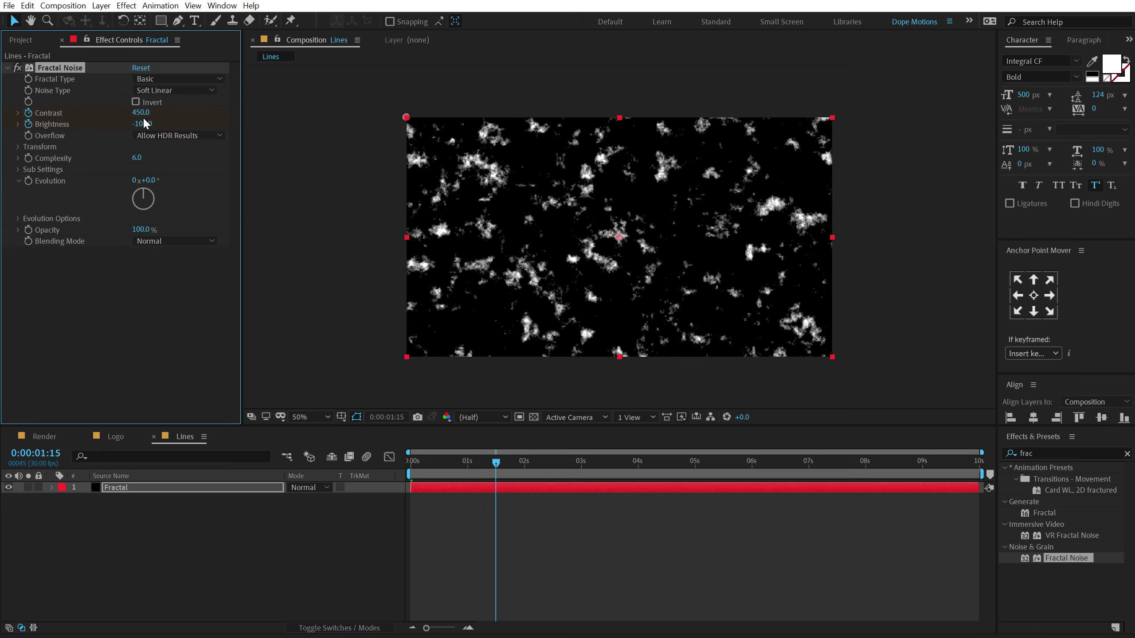
left_click(141, 126)
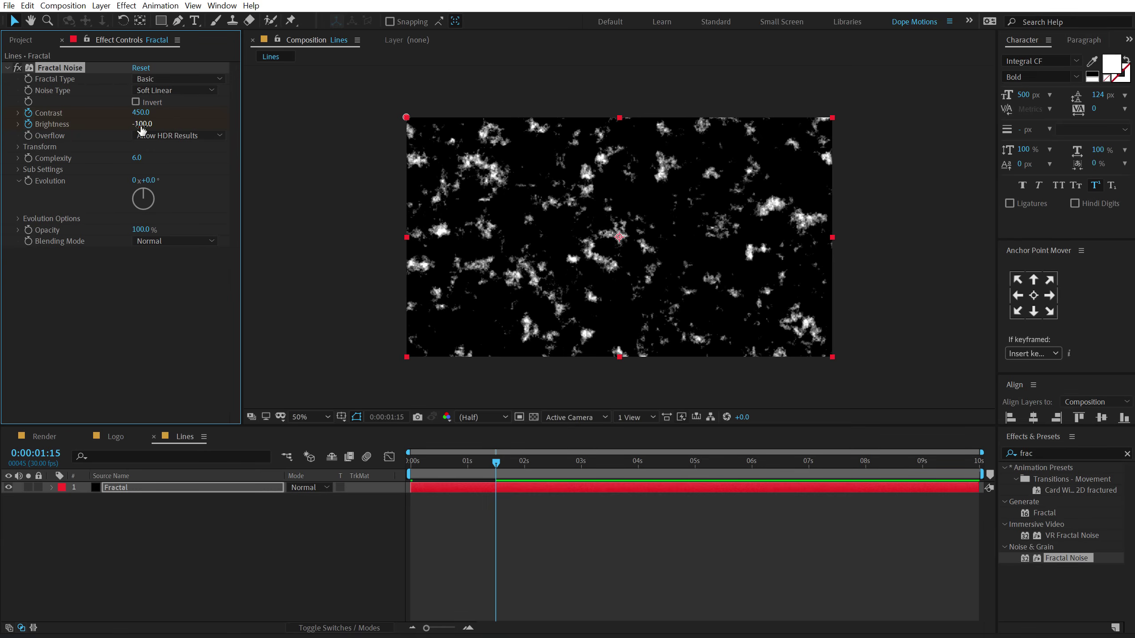
type("200")
left_click(131, 324)
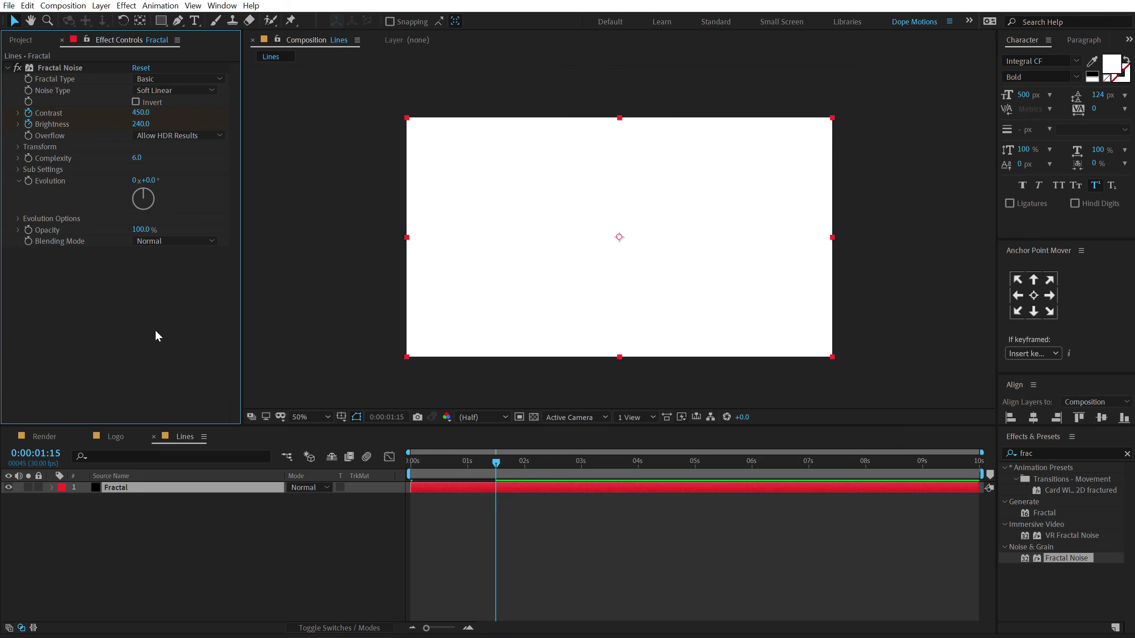
left_click_drag(495, 465, 448, 452)
Step: Turn off Uniform Scaling in Fractal Noise and set Scale Width 9000, Scale Height 70
left_click(19, 151)
left_click(18, 147)
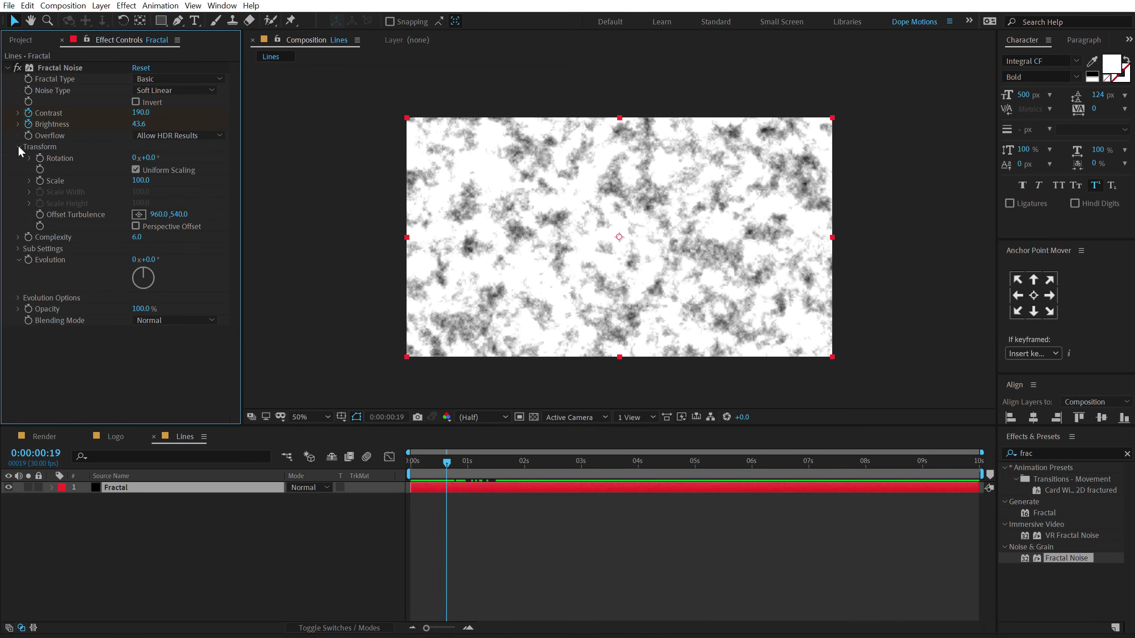
left_click(136, 170)
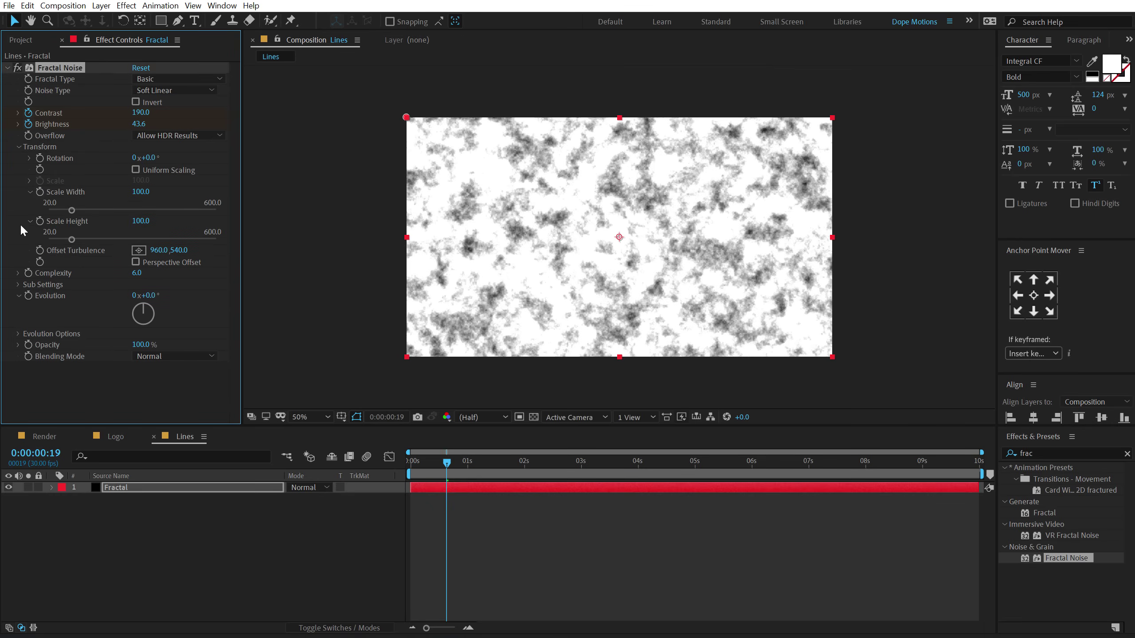
left_click(141, 193)
type("9000")
key("Return")
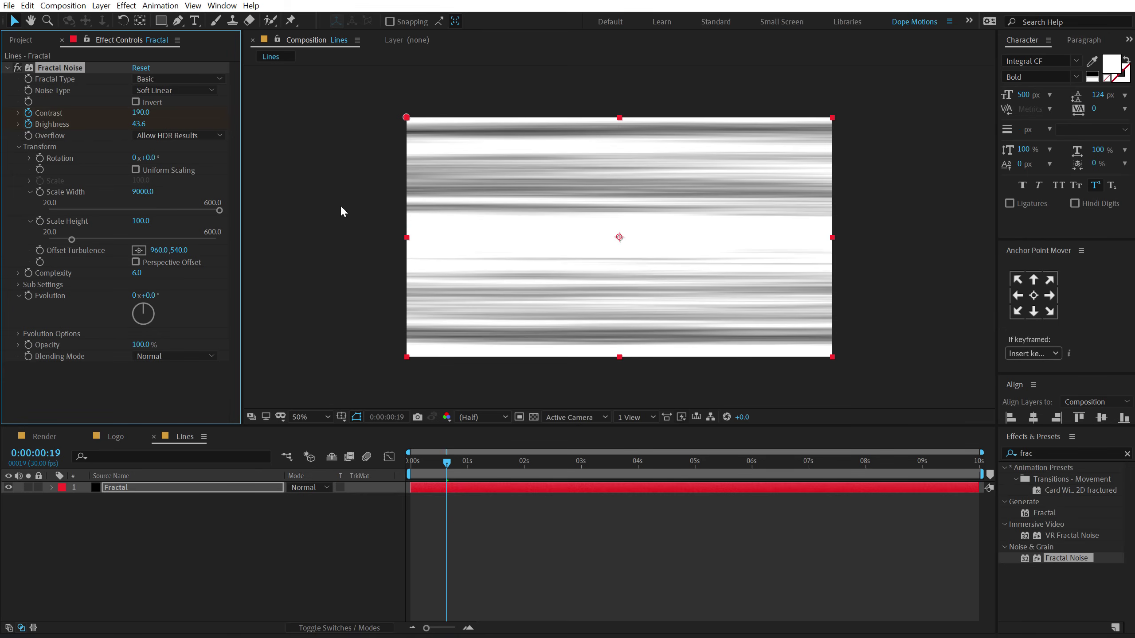
left_click(139, 223)
type("70")
key("Return")
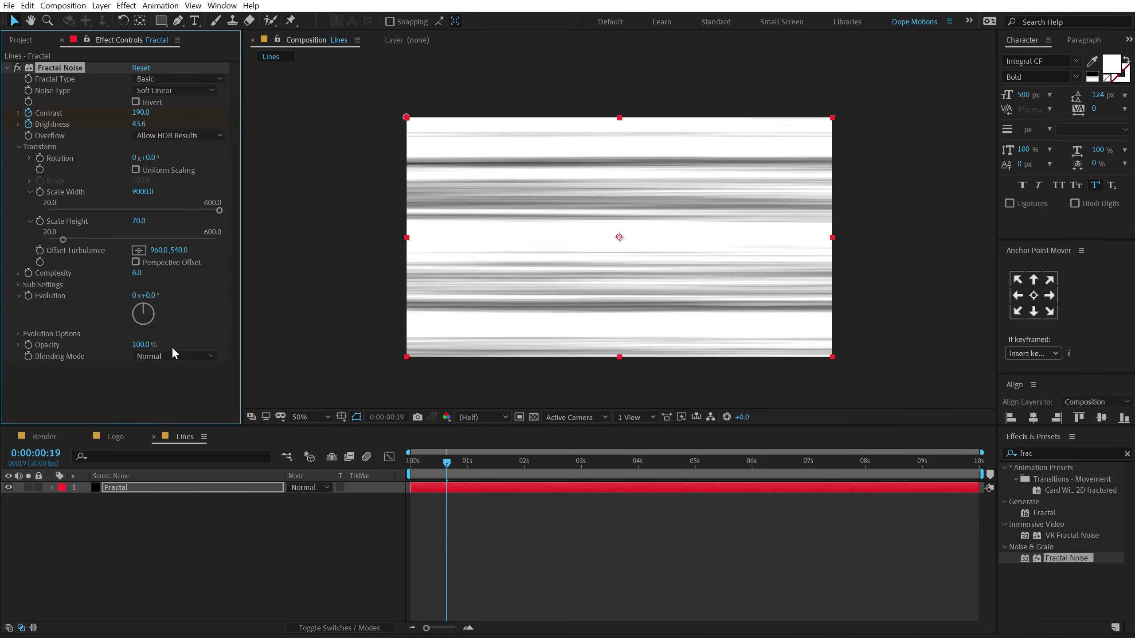
left_click(120, 487)
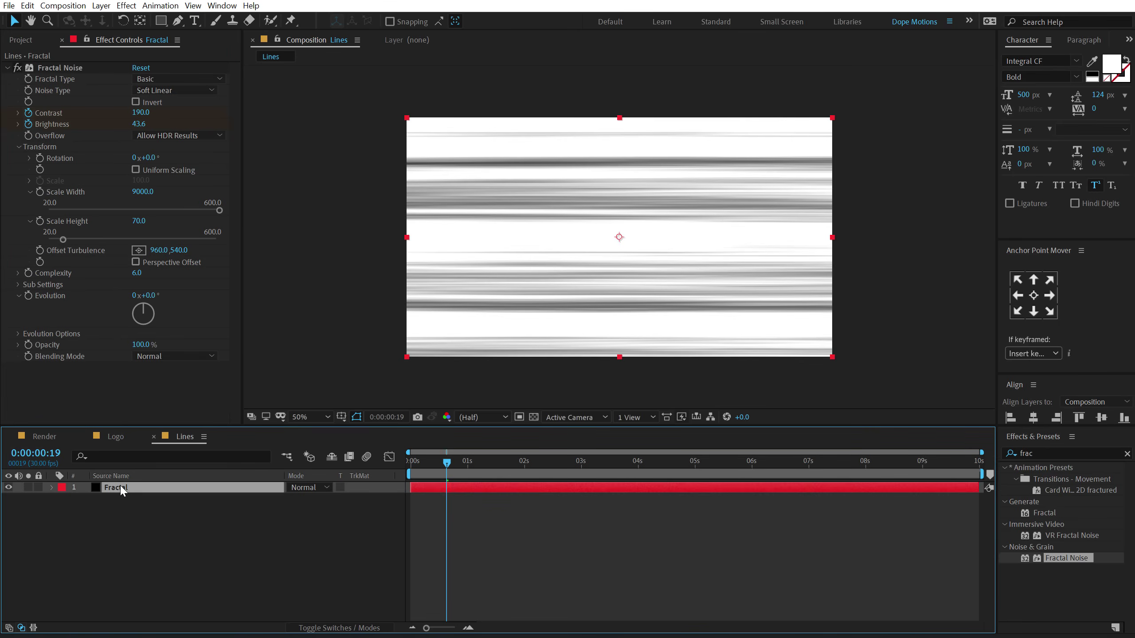
Step: Scale the Fractal layer to 130% and rotate it to -30°
key("s")
left_click(307, 498)
type("130")
key("Return")
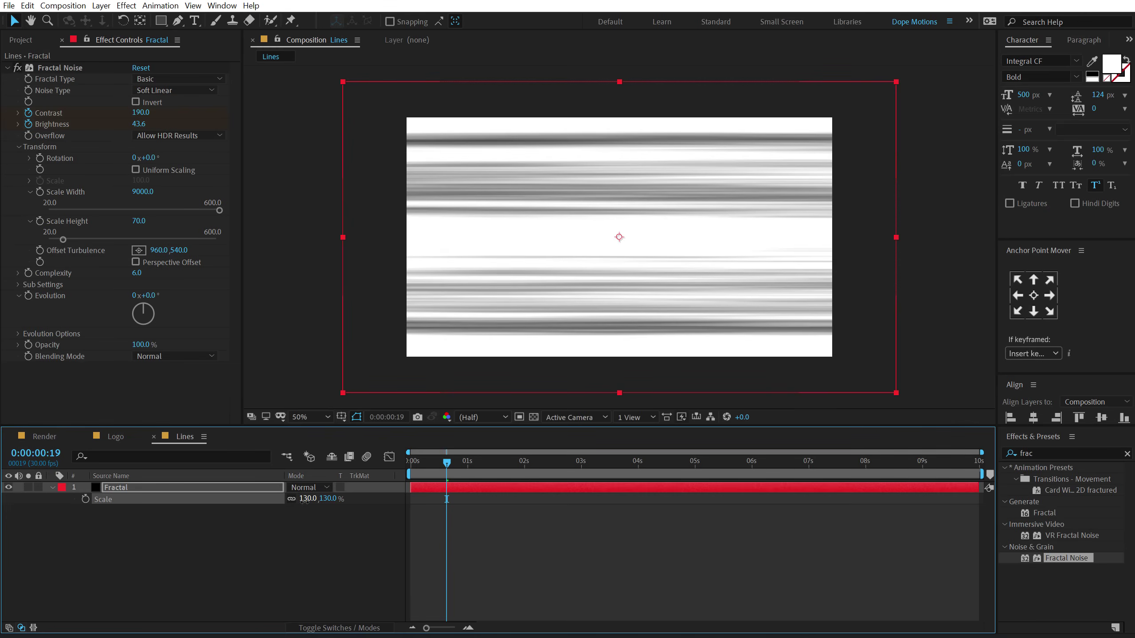
key("r")
left_click(303, 499)
type("-30")
key("Return")
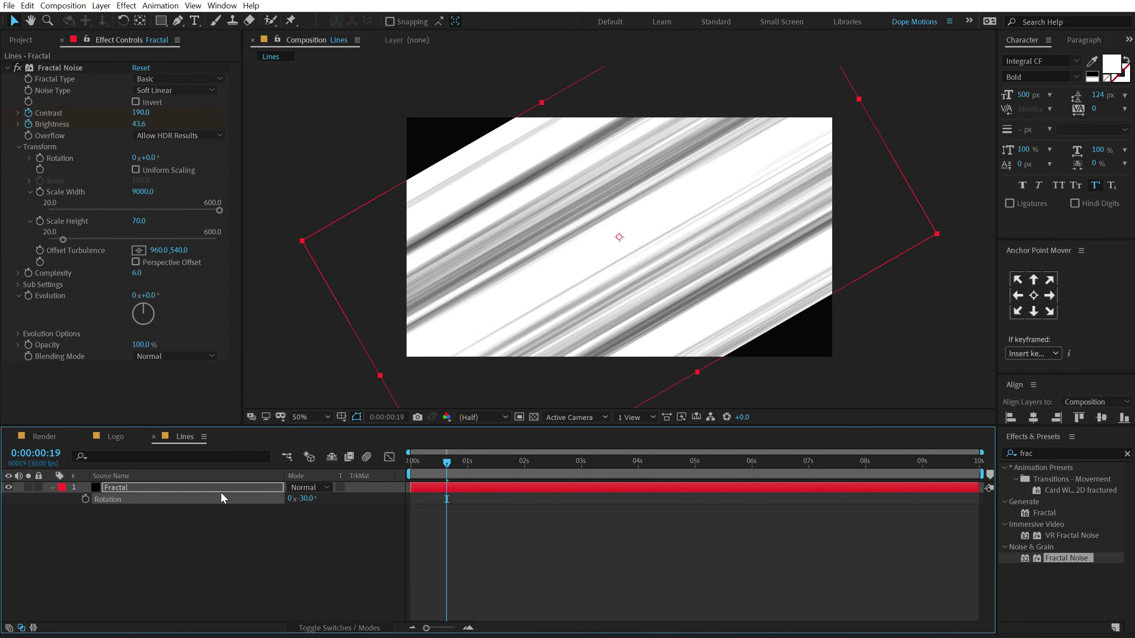
Step: Raise the Fractal layer's scale to 180% and search the effects for 'sharp'
left_click(174, 487)
key("s")
left_click_drag(324, 503, 355, 496)
left_click(329, 498)
type("180")
key("Return")
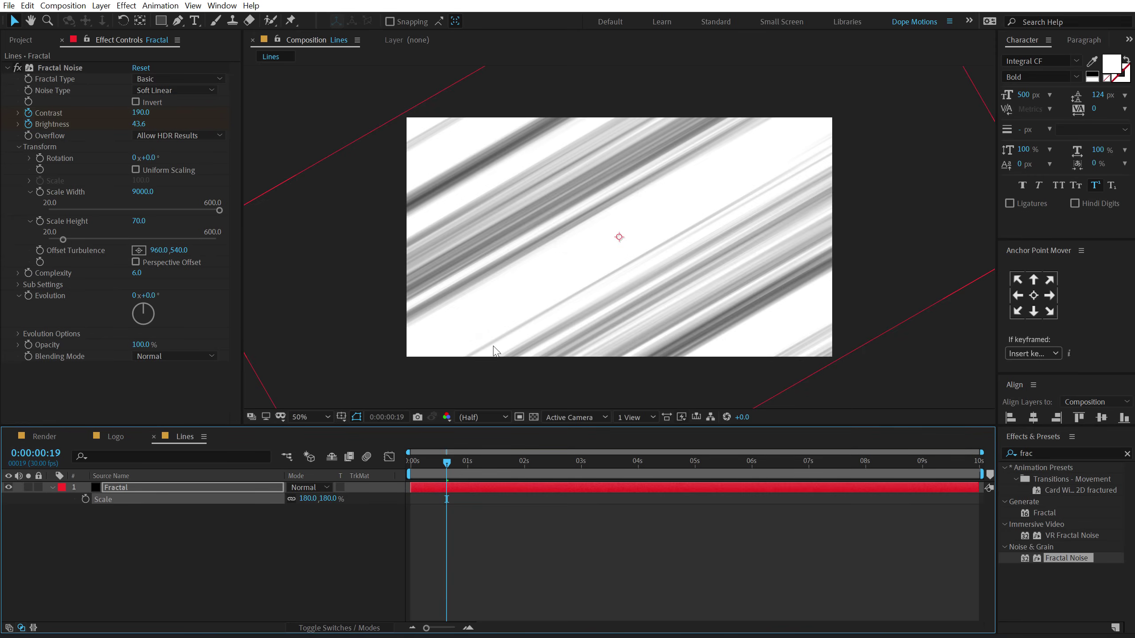
mouse_move(424, 460)
left_mouse_down()
mouse_move(465, 454)
mouse_move(422, 451)
mouse_move(441, 447)
left_mouse_up()
left_click(151, 482)
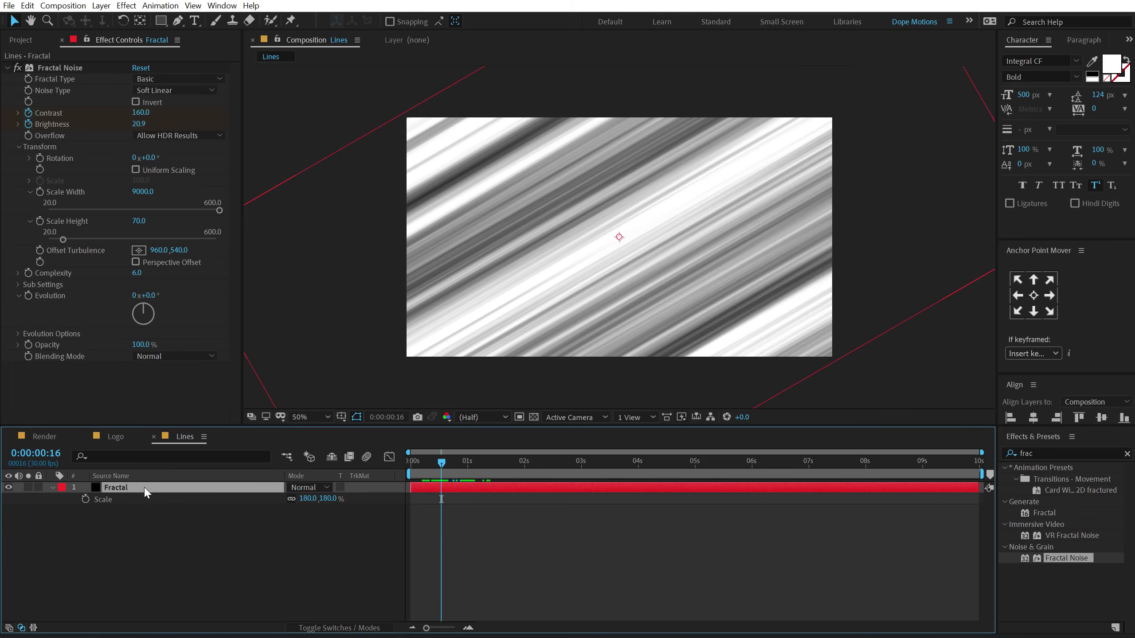
left_click(1023, 453)
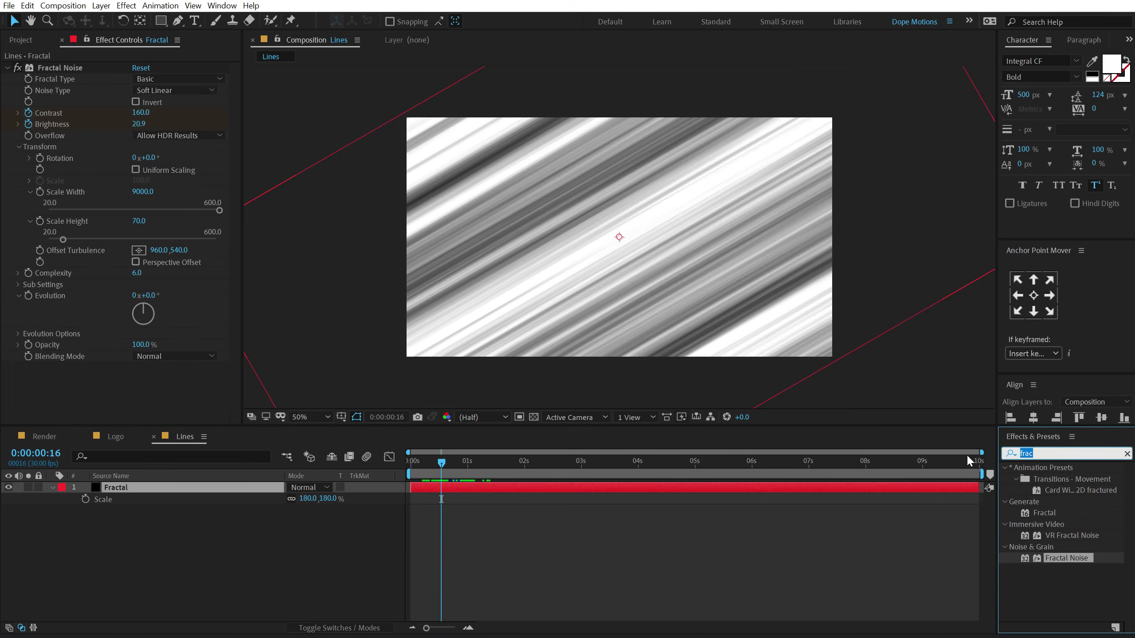
type("sharp")
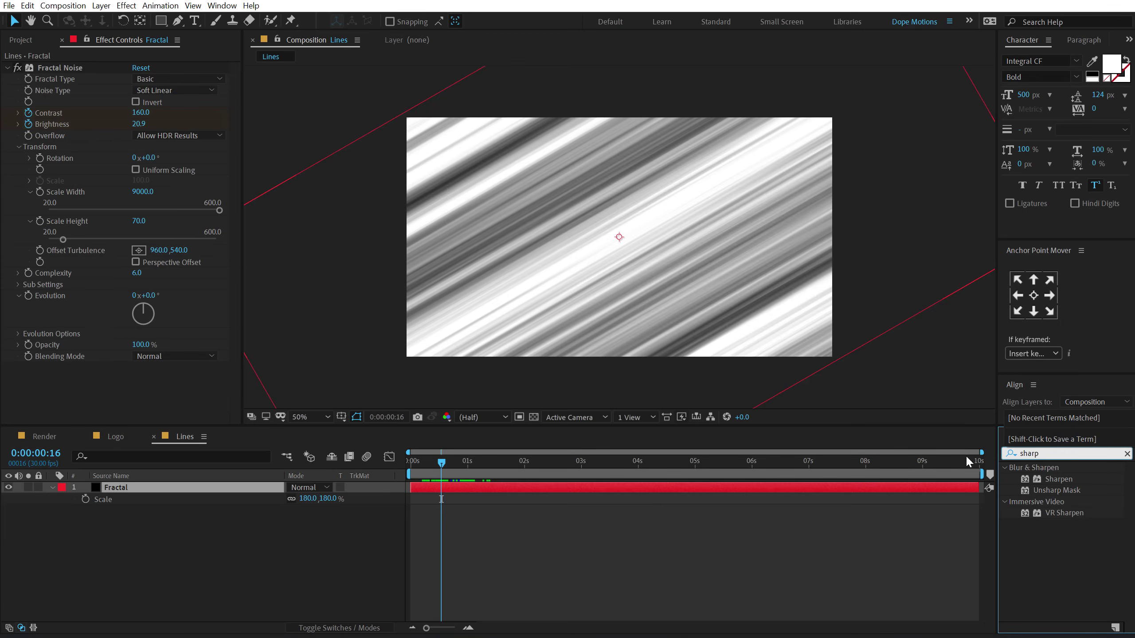
Step: Add Sharpen to the Fractal layer with Amount 50
left_click_drag(1051, 478, 214, 385)
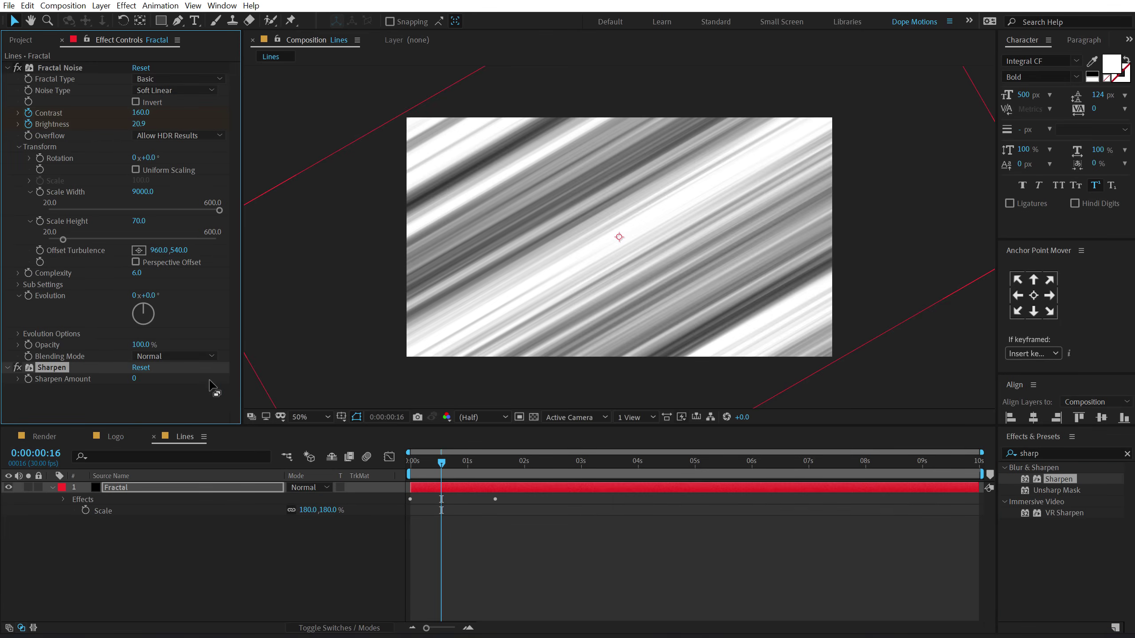
left_click(133, 378)
type("50")
key("Return")
Step: Move the noise Offset Turbulence to 945, 540 and return to the start
key("comma")
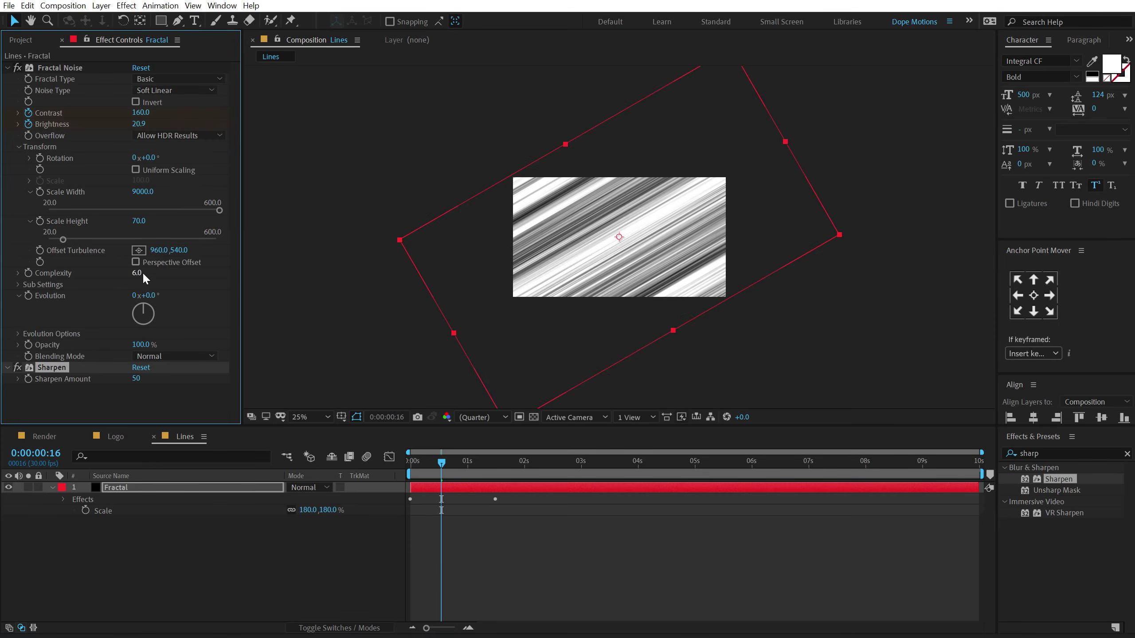
left_click_drag(160, 250, 715, 255)
left_click_drag(313, 253, 170, 325)
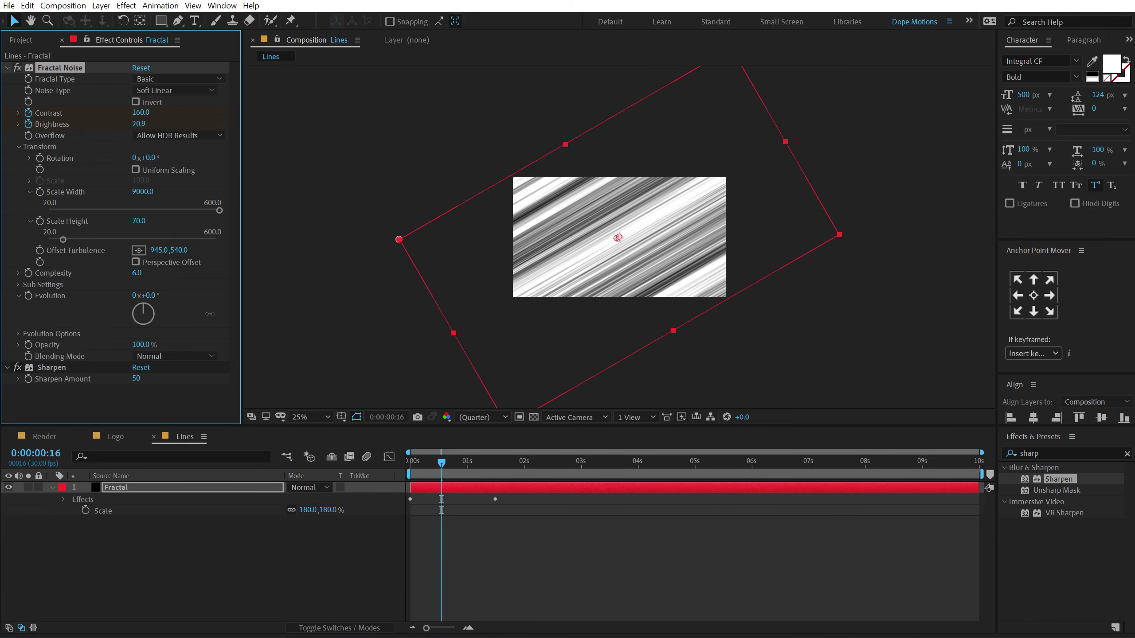
left_click_drag(433, 469, 343, 465)
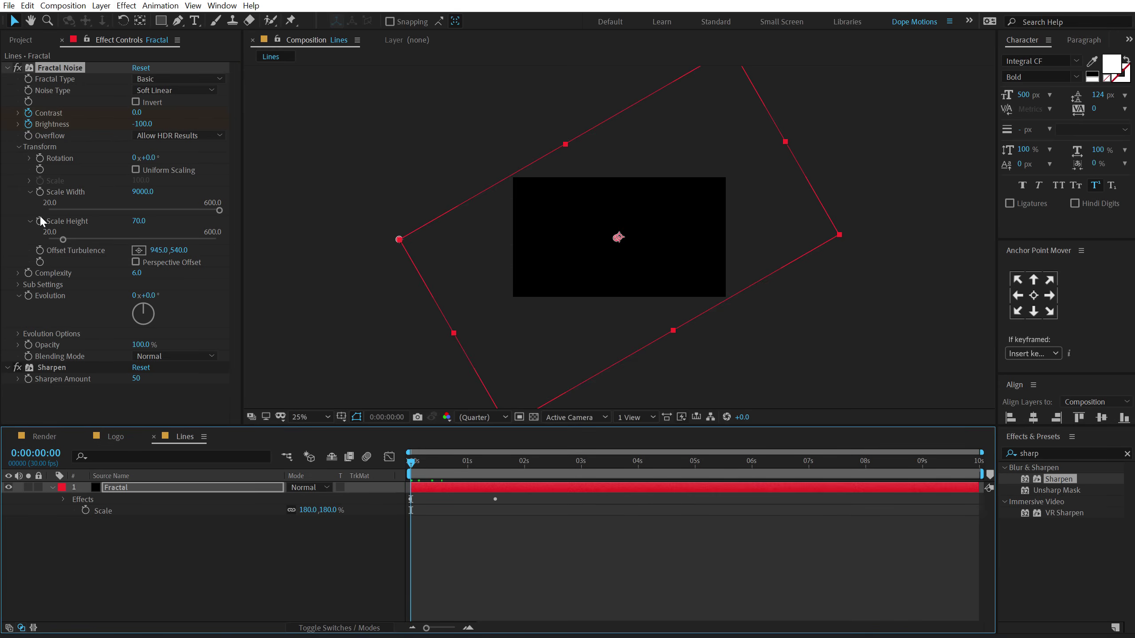
Step: Keyframe Offset Turbulence X from 945 at 0:00 to 30000 at 1:15, then preview
left_click(40, 250)
left_click_drag(488, 470, 495, 469)
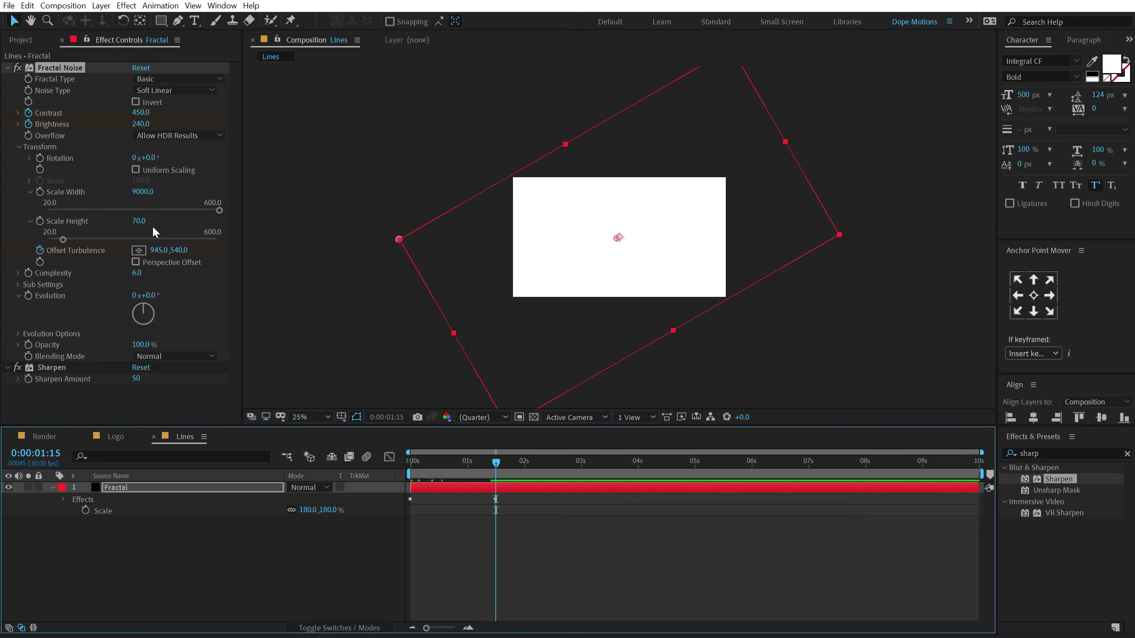
left_click(159, 250)
type("30000")
key("Return")
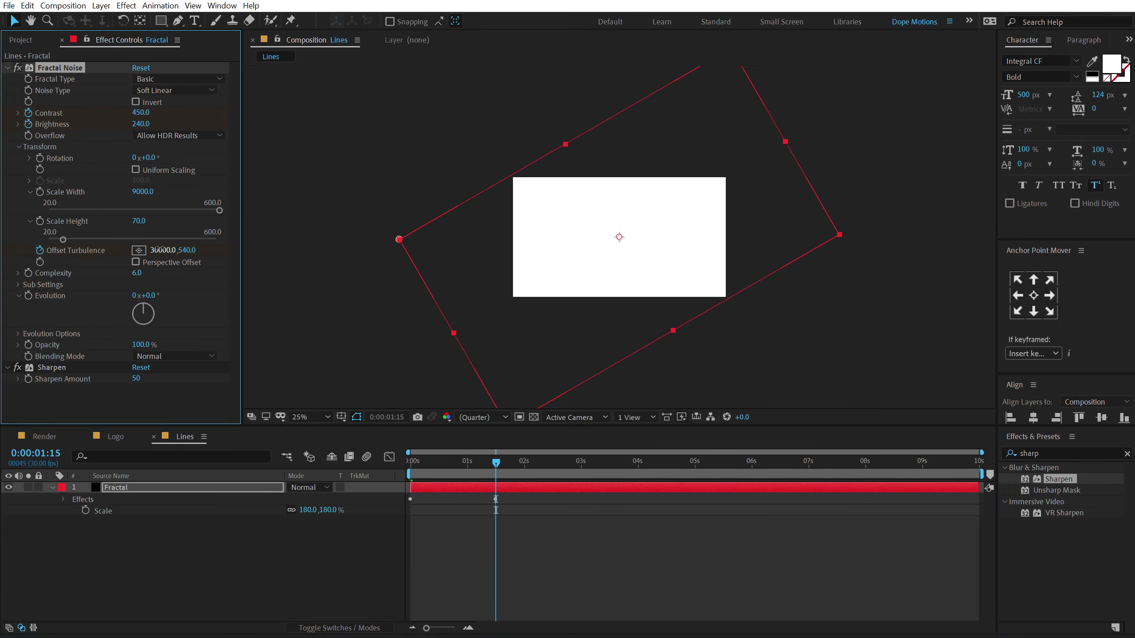
key("Home")
key("space")
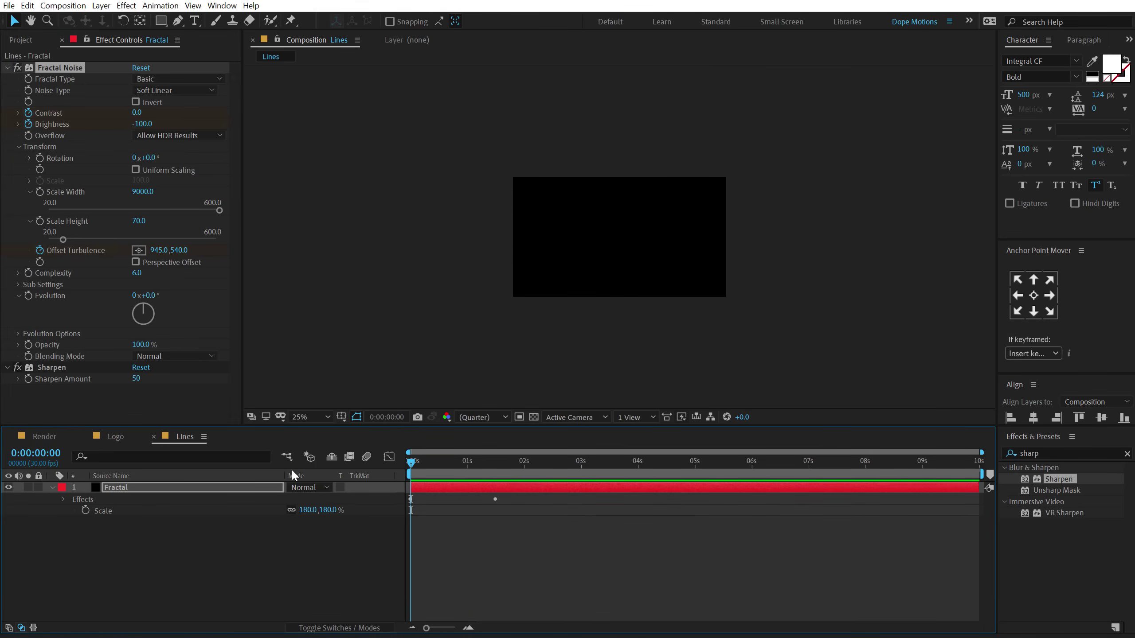
key("period")
key("period")
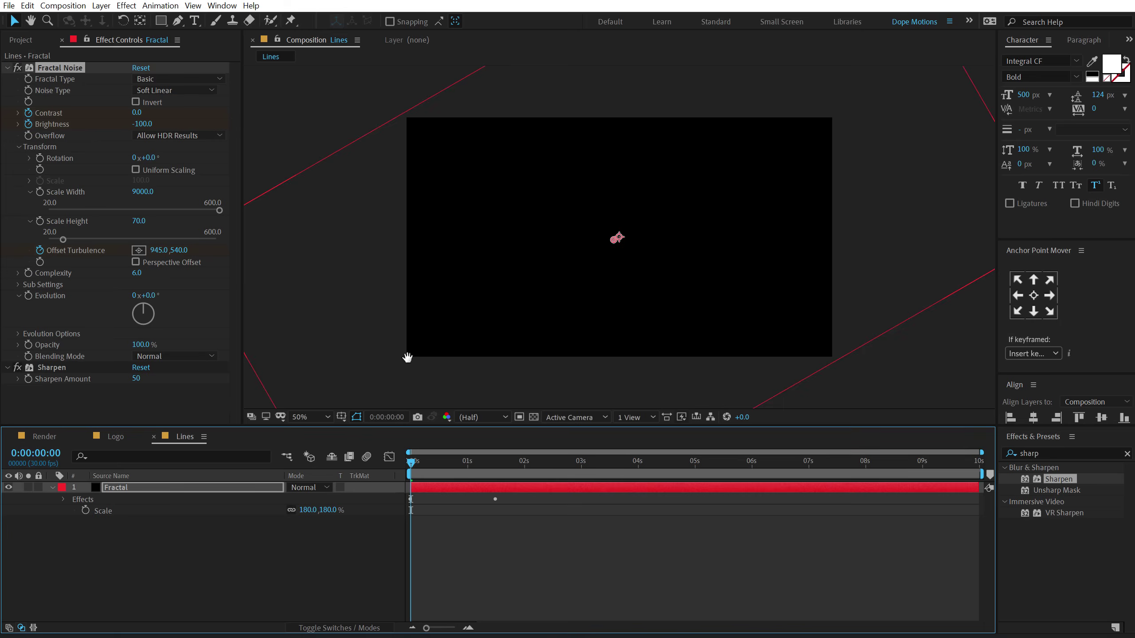
mouse_move(425, 464)
left_mouse_down()
mouse_move(459, 462)
mouse_move(420, 471)
mouse_move(431, 465)
left_mouse_up()
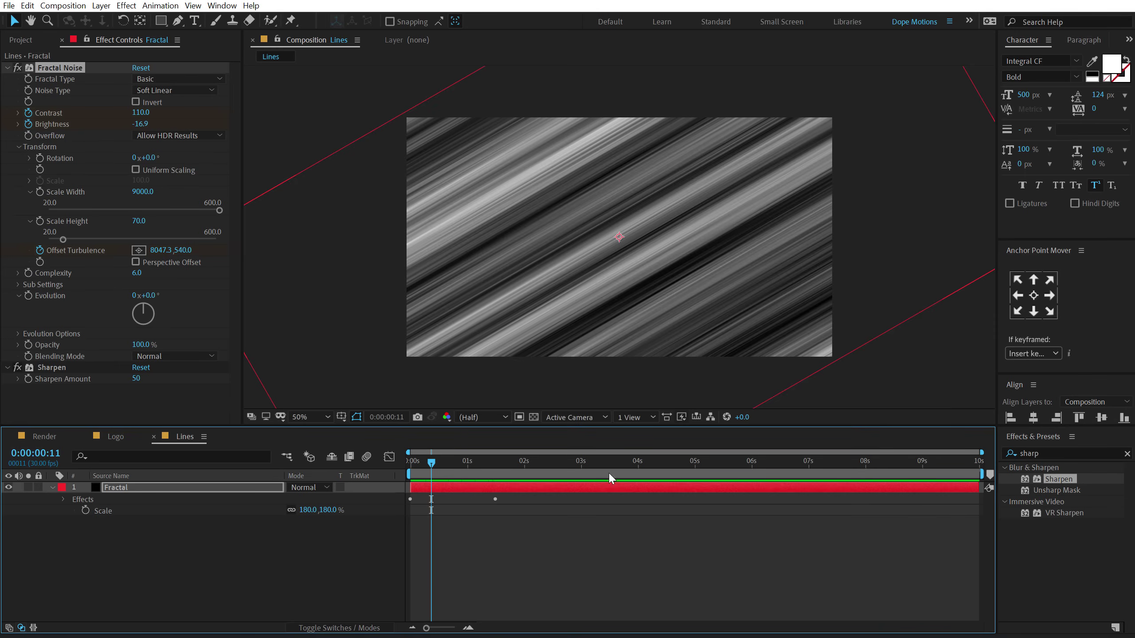
Step: Add an Extract effect with Black Point 120 and scrub through the lines animation
left_click(1047, 453)
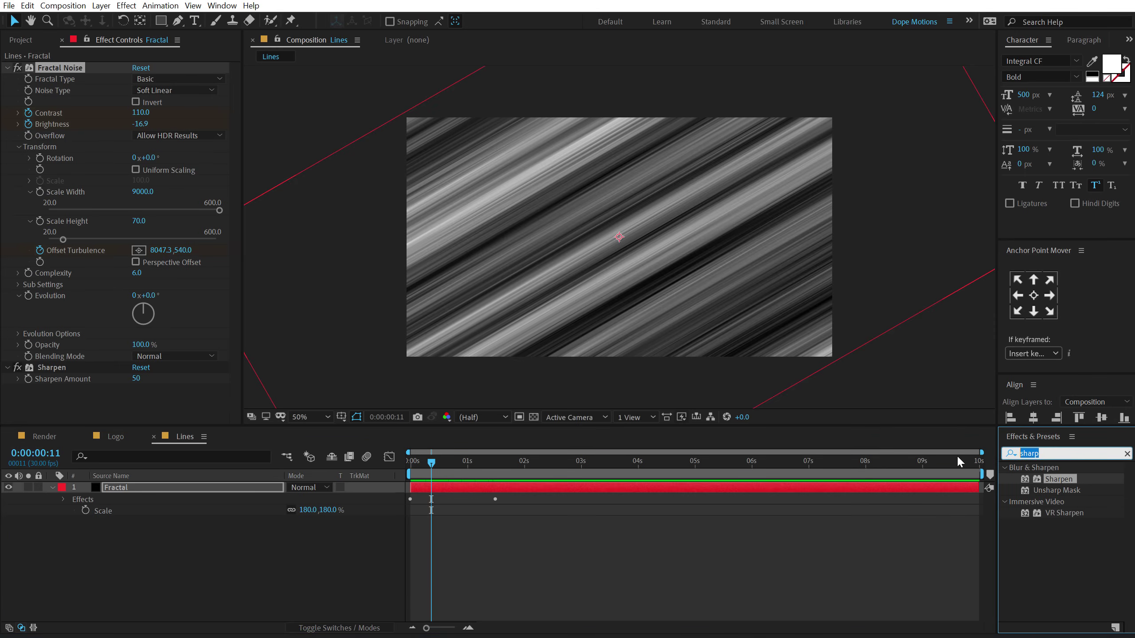
type("extr")
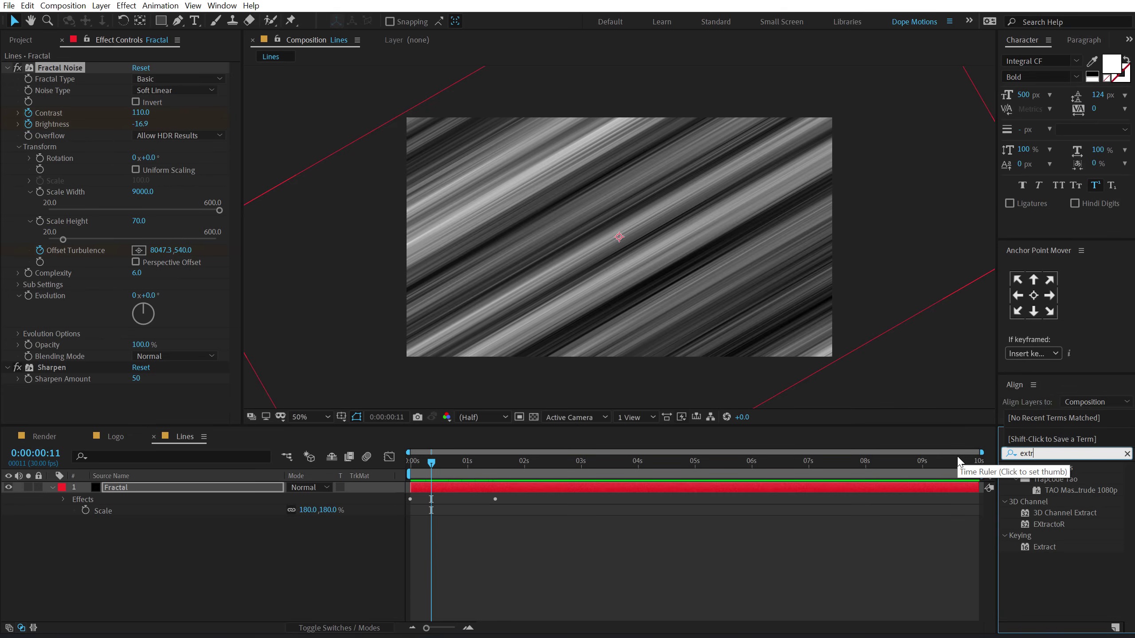
double_click(1044, 547)
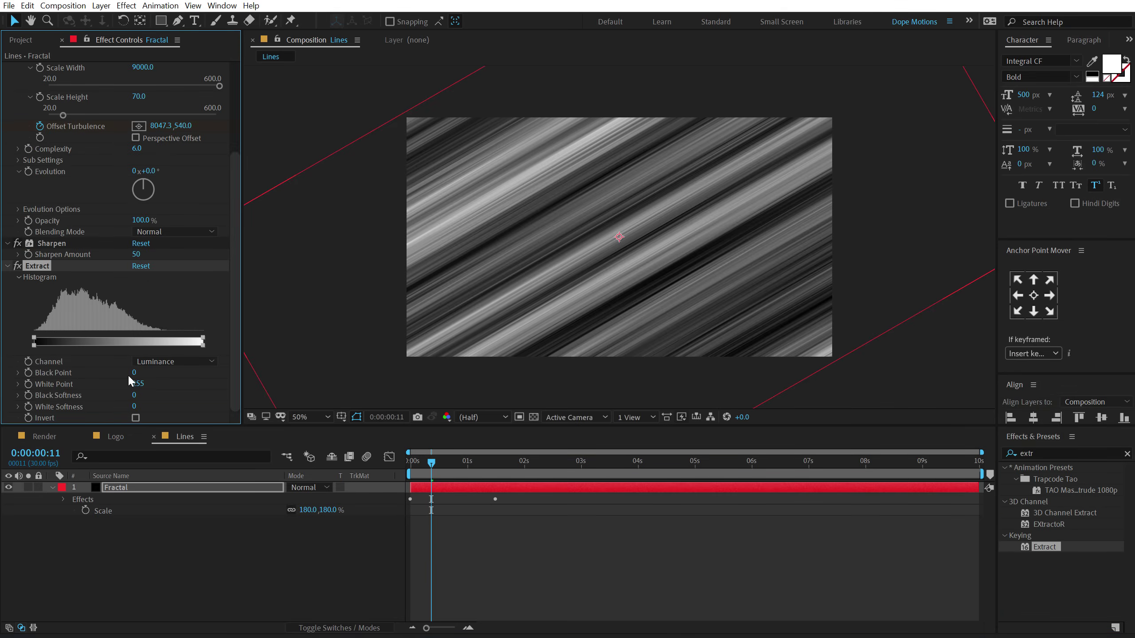
left_click_drag(134, 377, 179, 359)
left_click(139, 373)
left_click(169, 563)
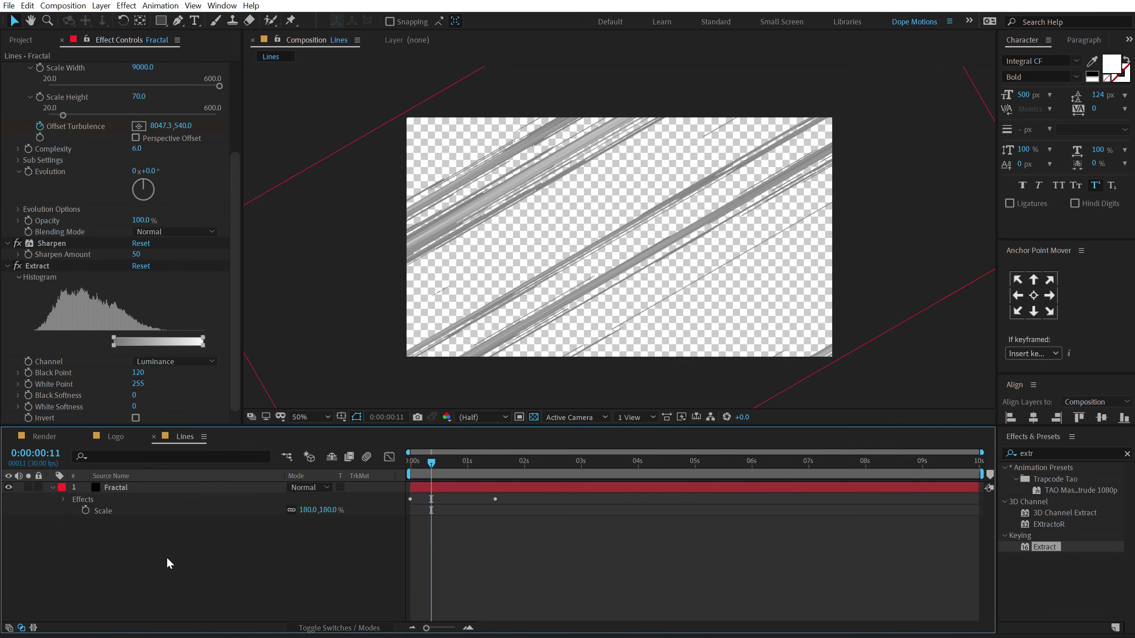
mouse_move(420, 457)
left_mouse_down()
mouse_move(456, 462)
mouse_move(423, 453)
mouse_move(441, 452)
left_mouse_up()
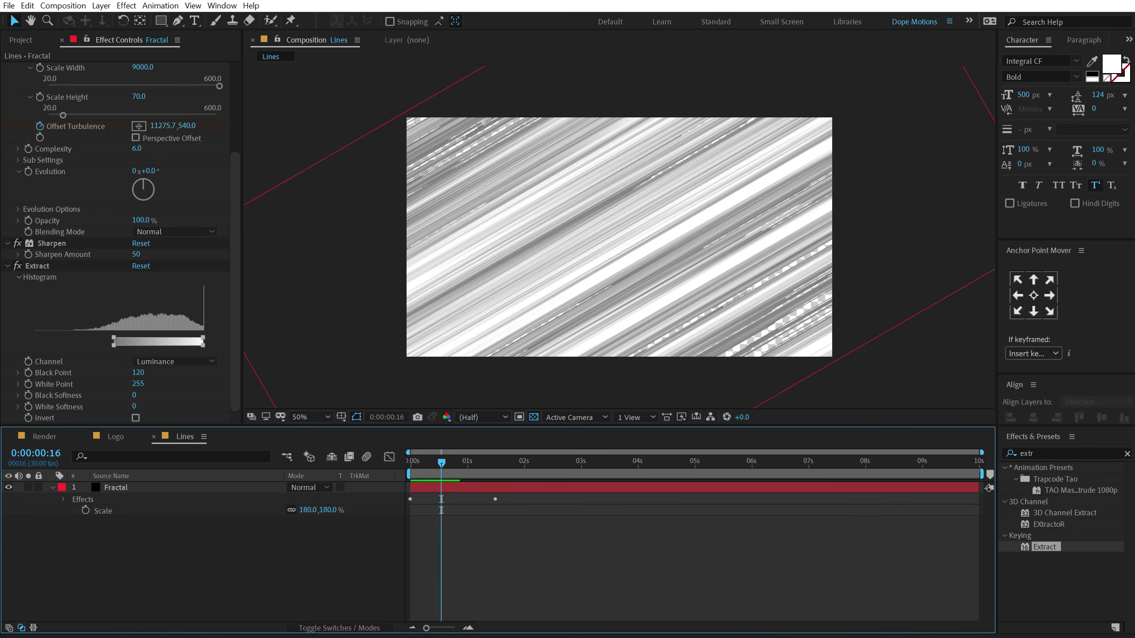
Step: Open the Render composition and add a black solid named BG
left_click(31, 41)
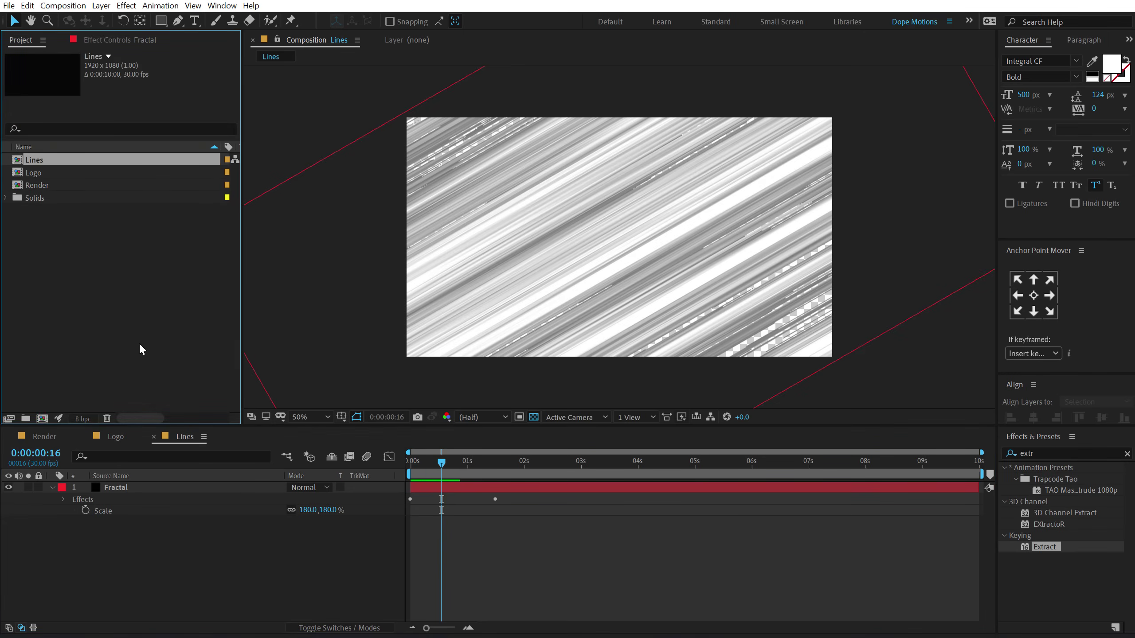
left_click(45, 437)
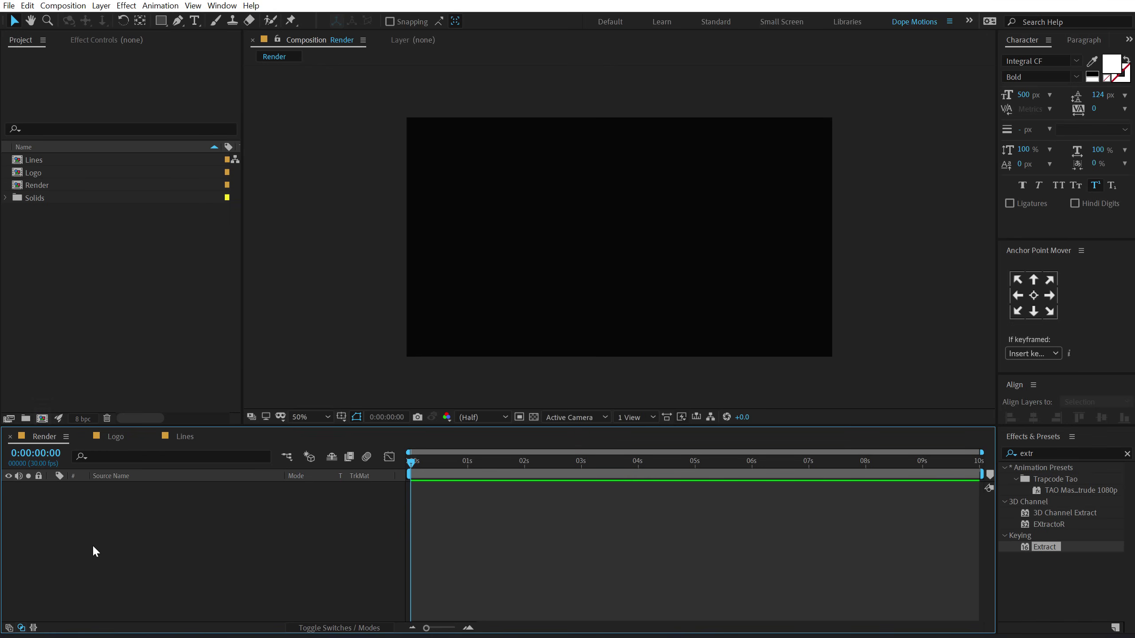
key("ctrl+y")
type("V")
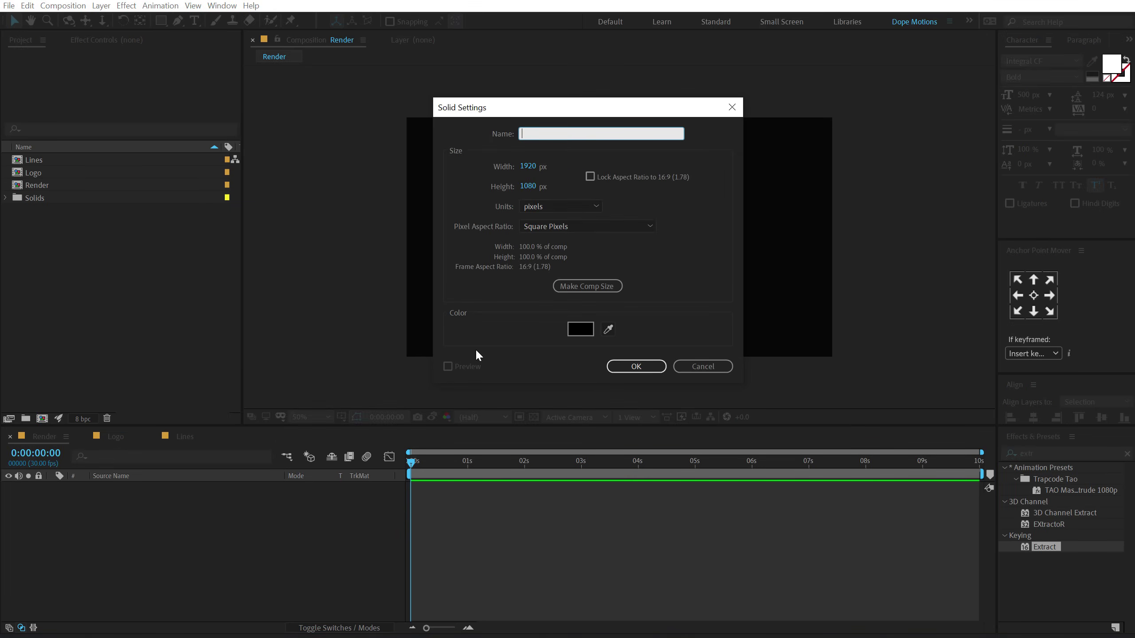
left_click(634, 366)
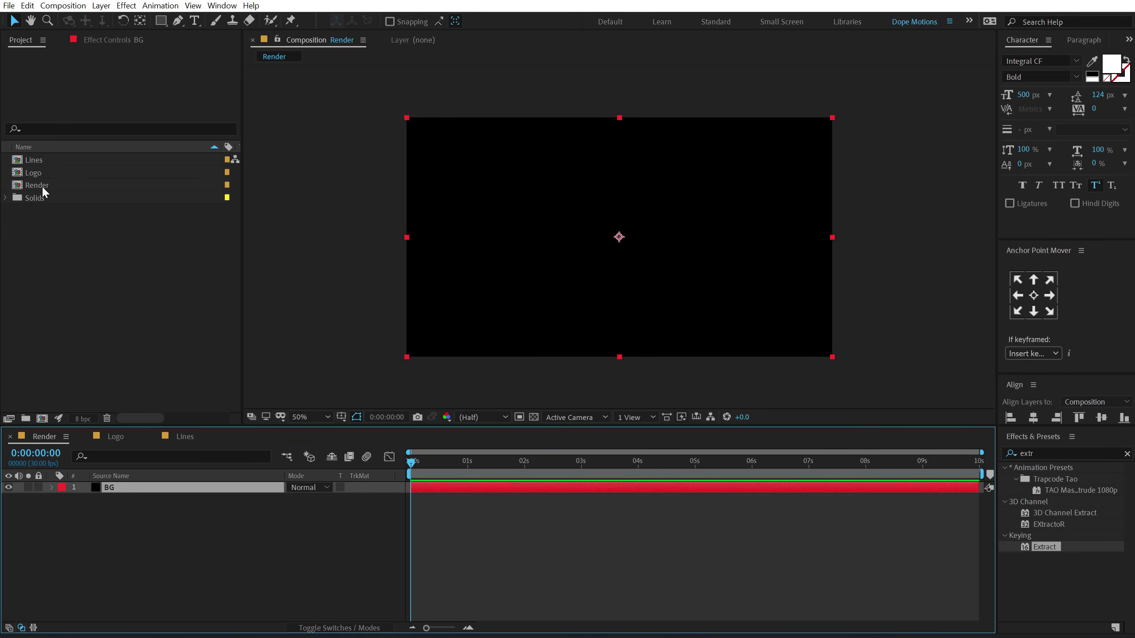
Step: Place the Lines comp above BG and the Logo comp on top
left_click_drag(40, 161, 124, 487)
left_click_drag(38, 173, 122, 485)
left_click_drag(413, 464, 440, 469)
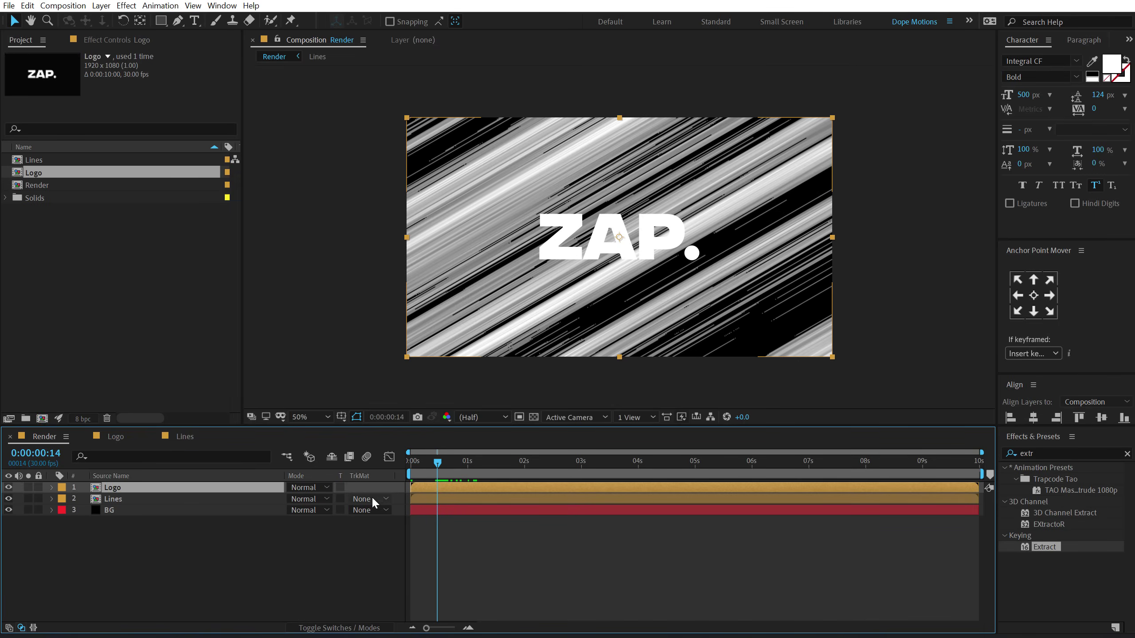
Step: Set the Lines layer's track matte to Alpha Matte "Logo" and preview the reveal
left_click(390, 496)
left_click(377, 532)
mouse_move(429, 465)
left_mouse_down()
mouse_move(404, 472)
mouse_move(467, 479)
mouse_move(415, 469)
mouse_move(435, 472)
left_mouse_up()
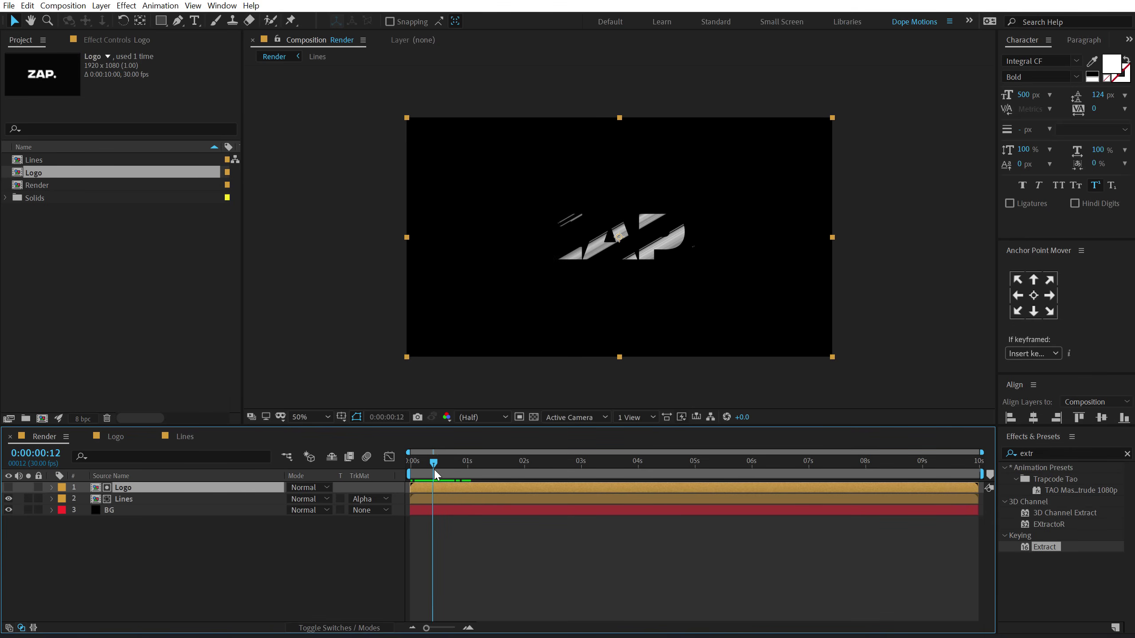
left_click(284, 557)
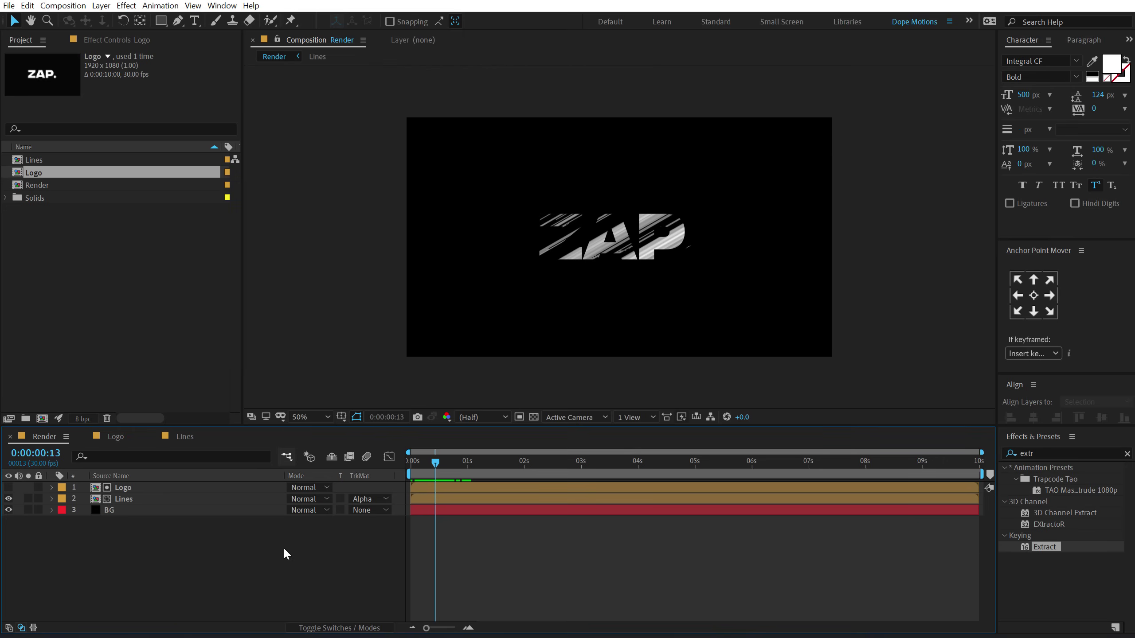
left_click_drag(431, 465, 435, 465)
Step: In the Lines comp, set the Fractal layer's Extract Black Point to 125, then preview Render
left_click(173, 435)
left_click(133, 488)
left_click(124, 43)
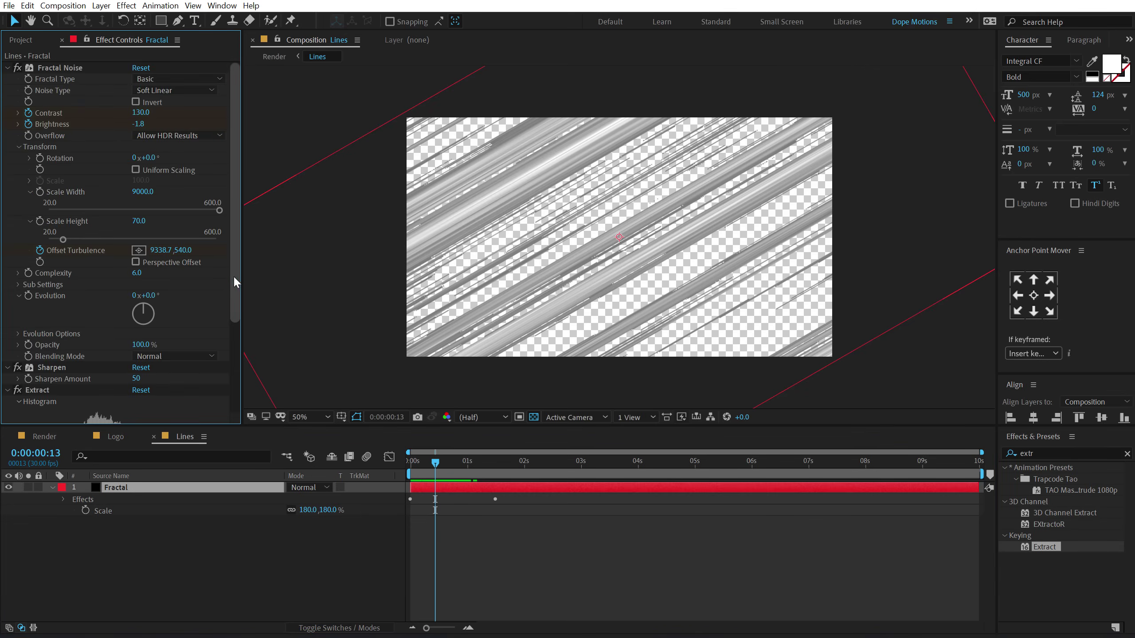
left_click_drag(233, 275, 227, 392)
left_click(138, 372)
type("125")
key("Return")
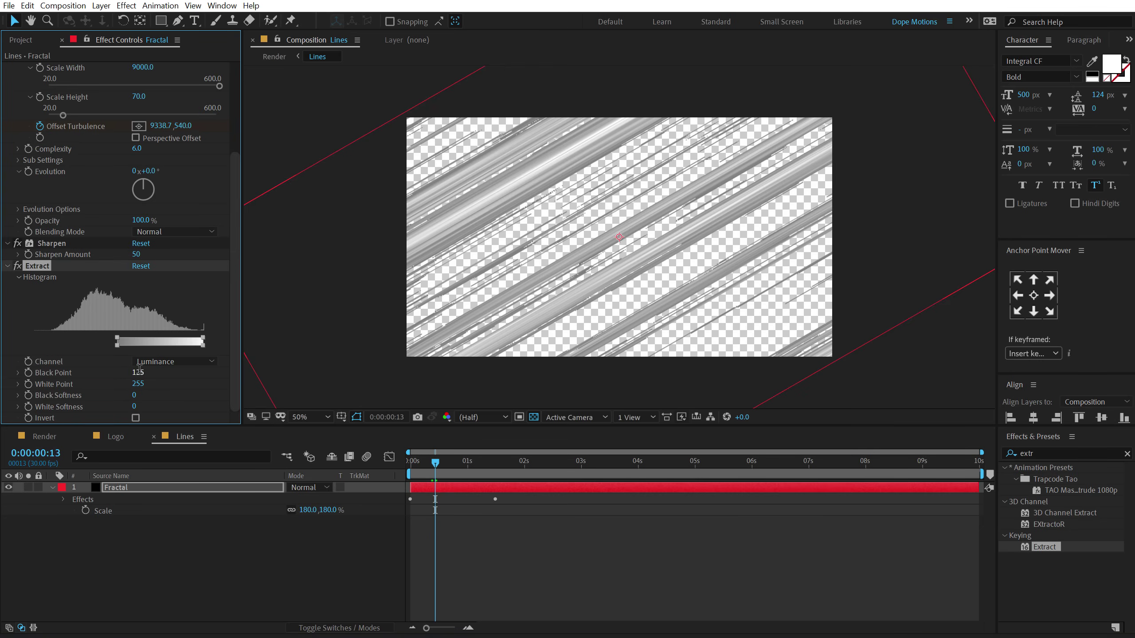
left_click(44, 437)
mouse_move(438, 464)
left_mouse_down()
mouse_move(469, 461)
mouse_move(436, 462)
left_mouse_up()
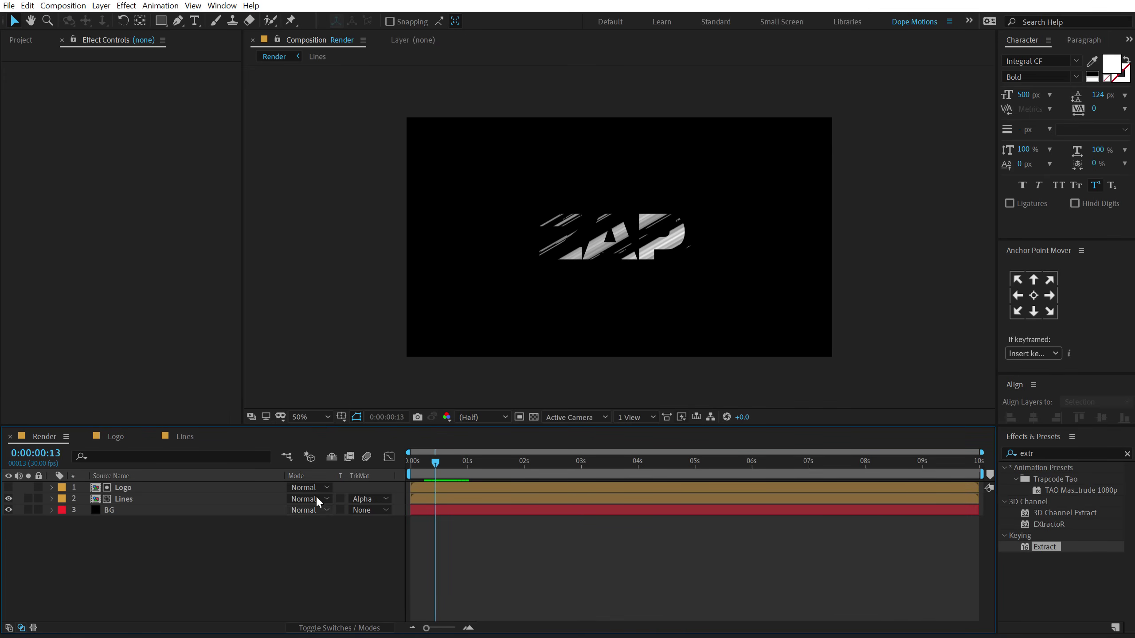
Step: Duplicate the Logo layer, show the top copy, and hide the Lines layer
left_click(133, 488)
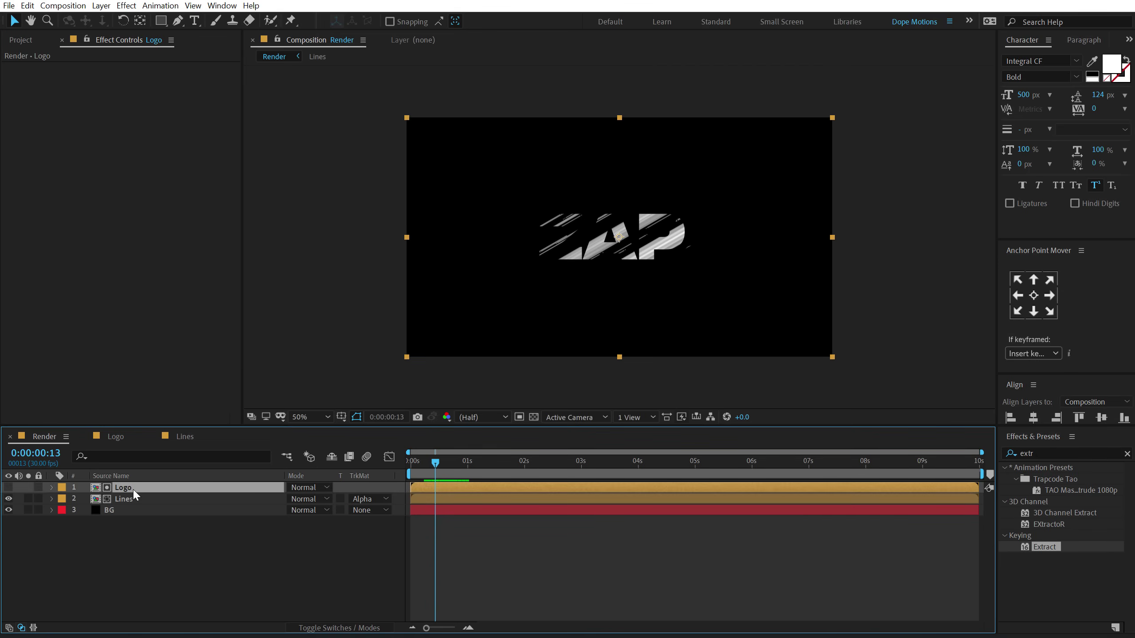
key("ctrl+d")
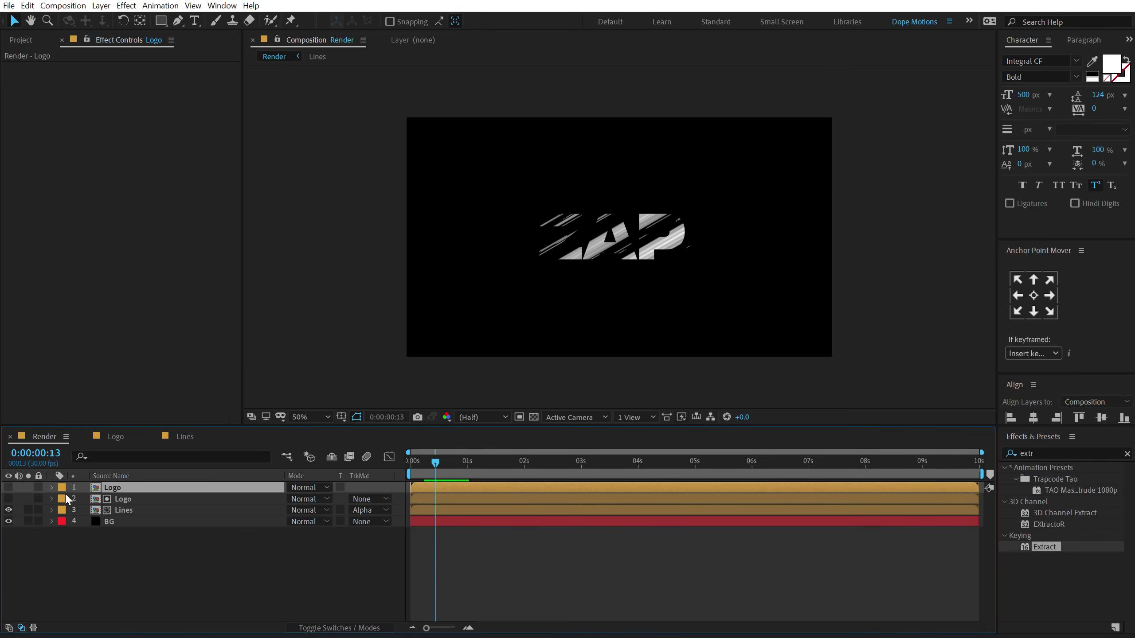
left_click(9, 487)
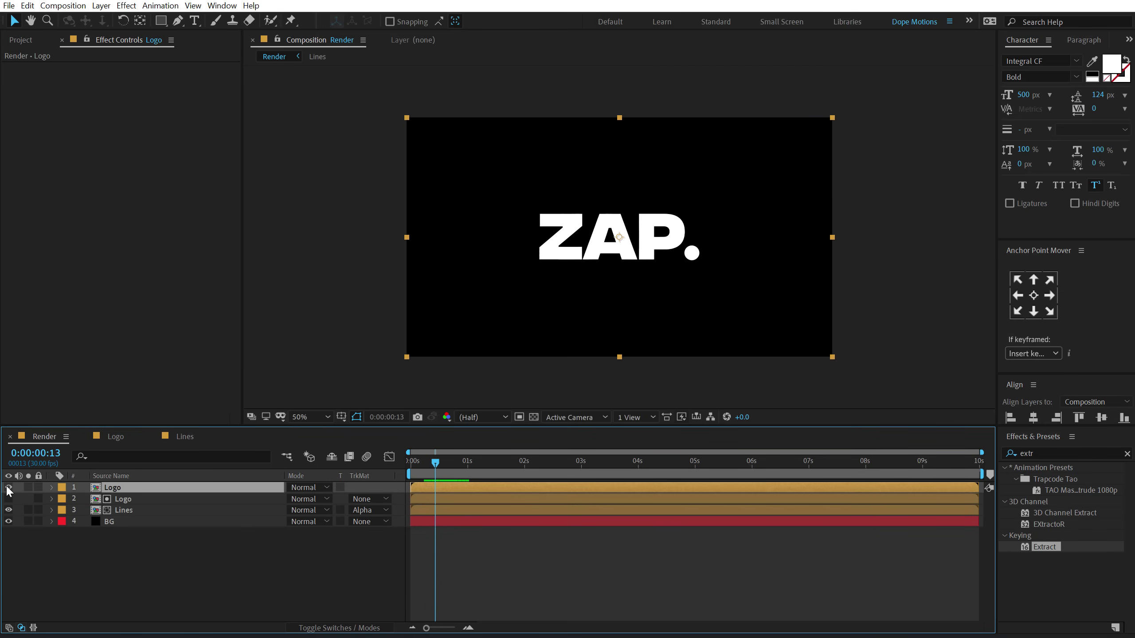
left_click(9, 511)
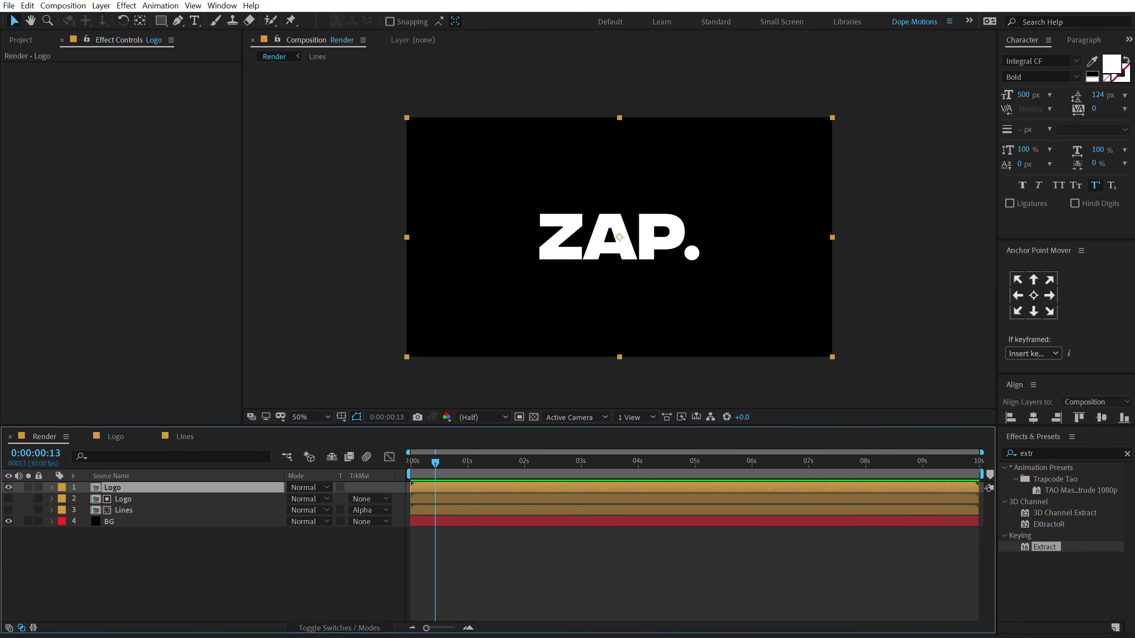
Step: Apply the Vegas effect to the top Logo copy
left_click(1039, 452)
type("veg")
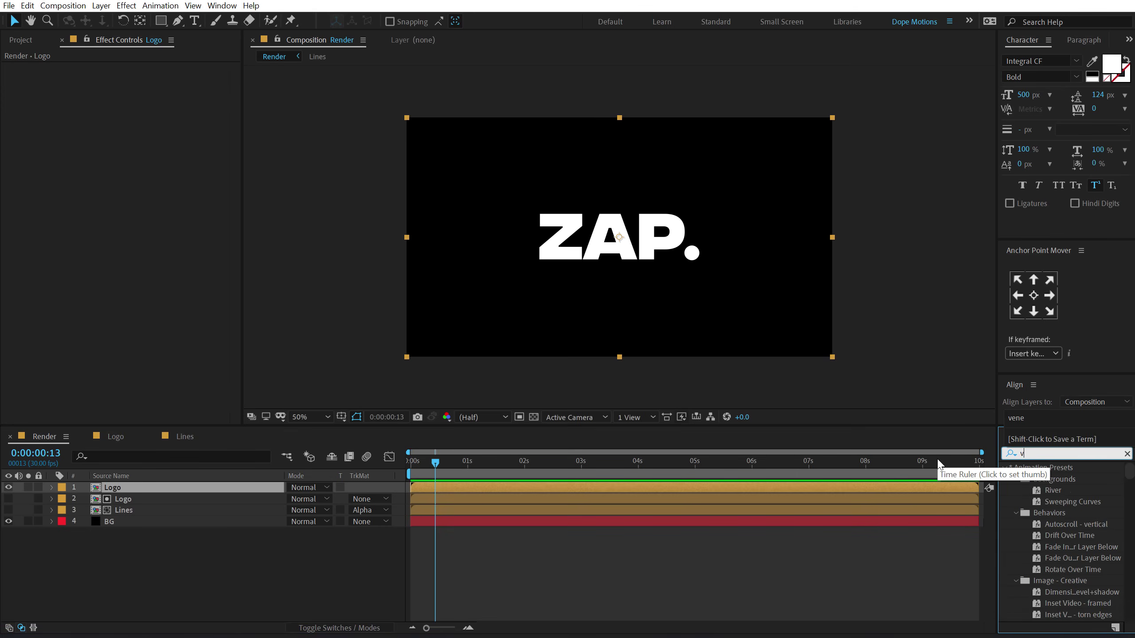
left_click(1047, 476)
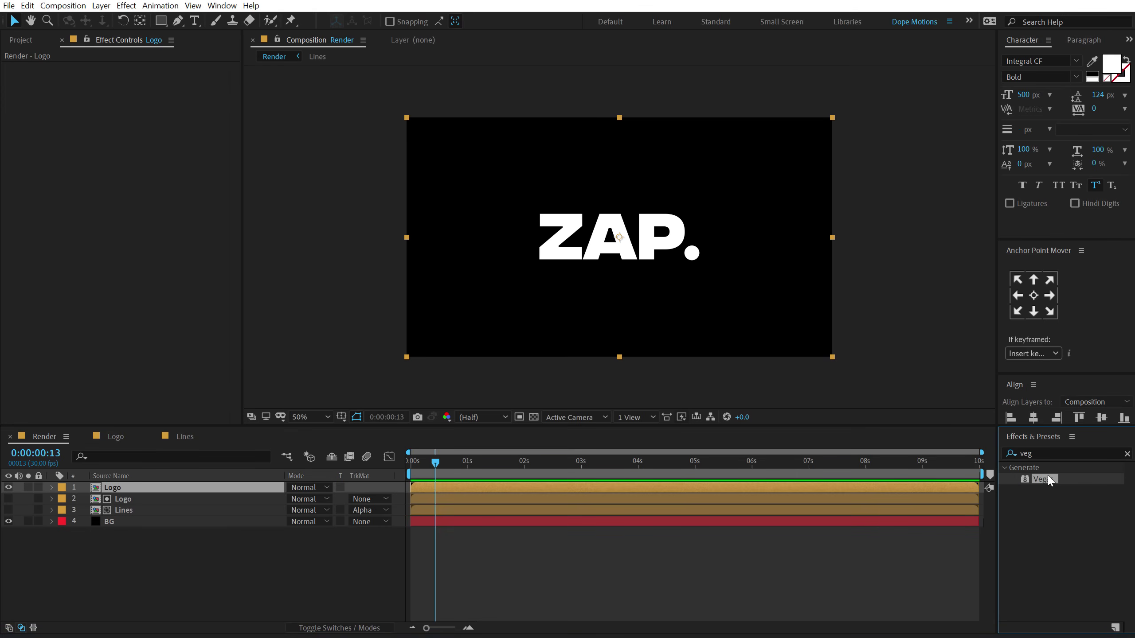
double_click(1042, 479)
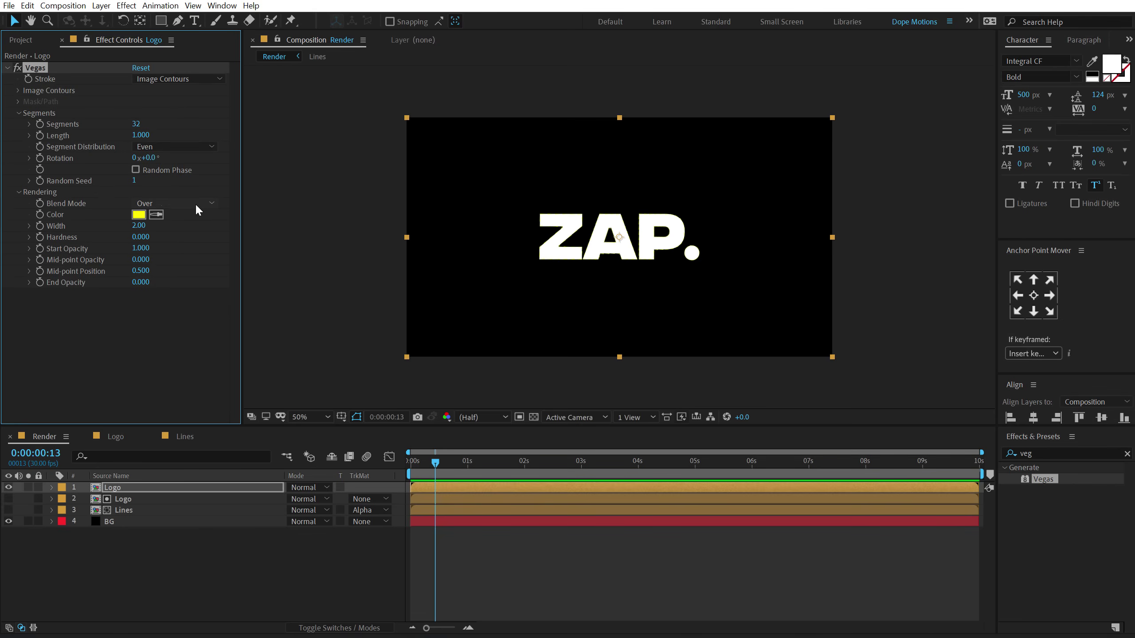
Step: Set Vegas Blend Mode to Transparent, Segments to 1, and the outline colour to cyan
left_click(212, 203)
left_click(168, 220)
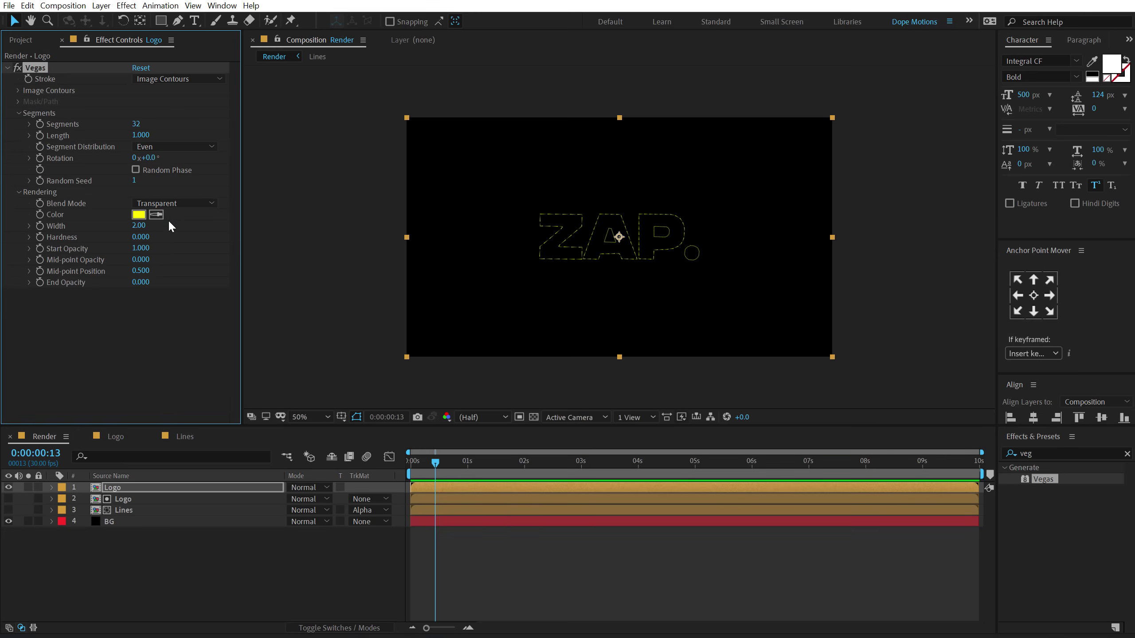
left_click(139, 123)
type("1")
key("Return")
left_click(139, 215)
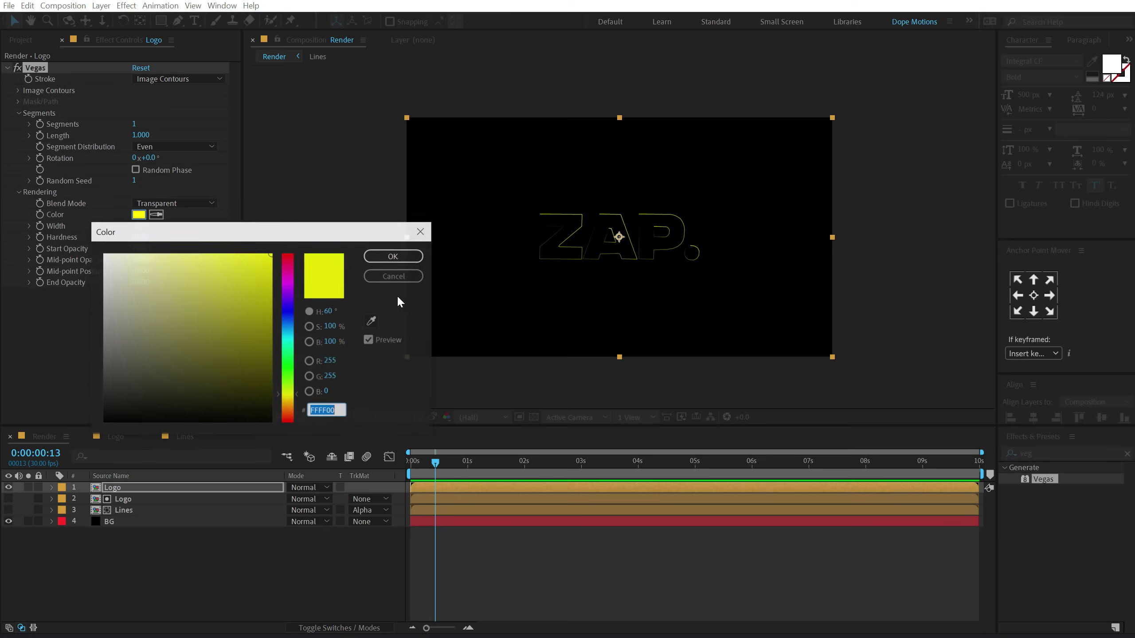
left_click(292, 333)
left_click_drag(291, 331, 293, 336)
left_click(388, 258)
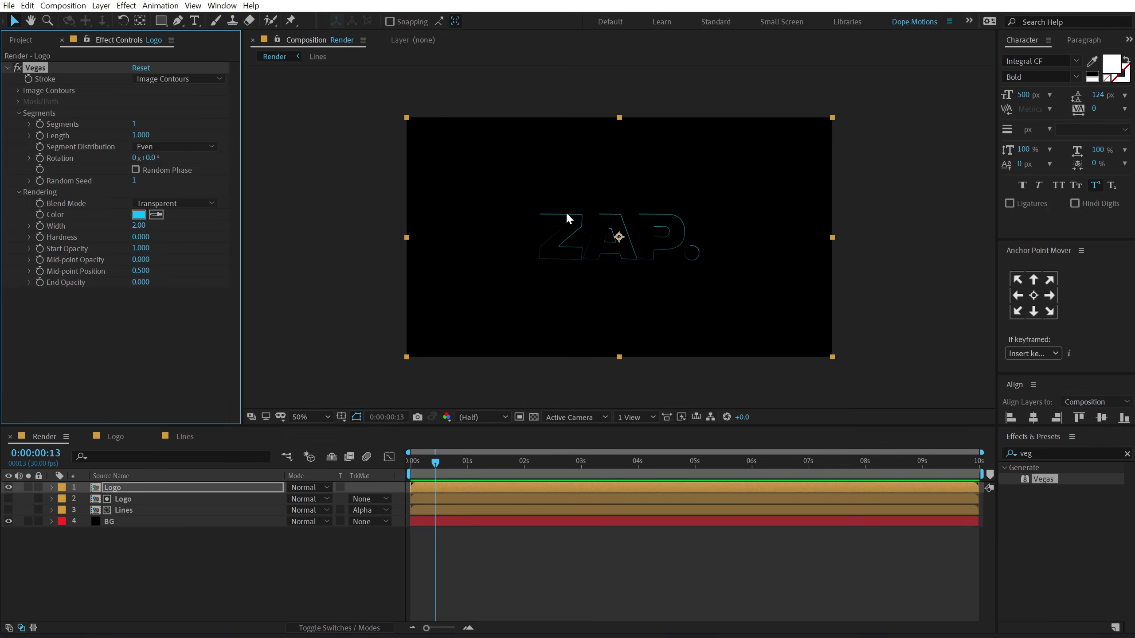